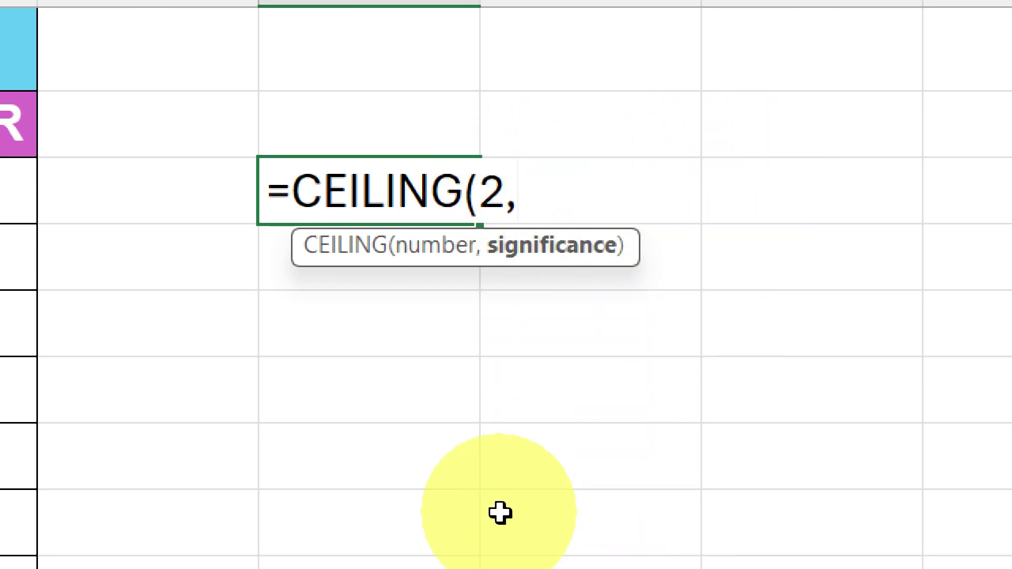
Step: Complete the CEILING formula in cell E3 with a significance of 5 and enter it as =CEILING(2,5)
{"action": "type", "text": "5"}
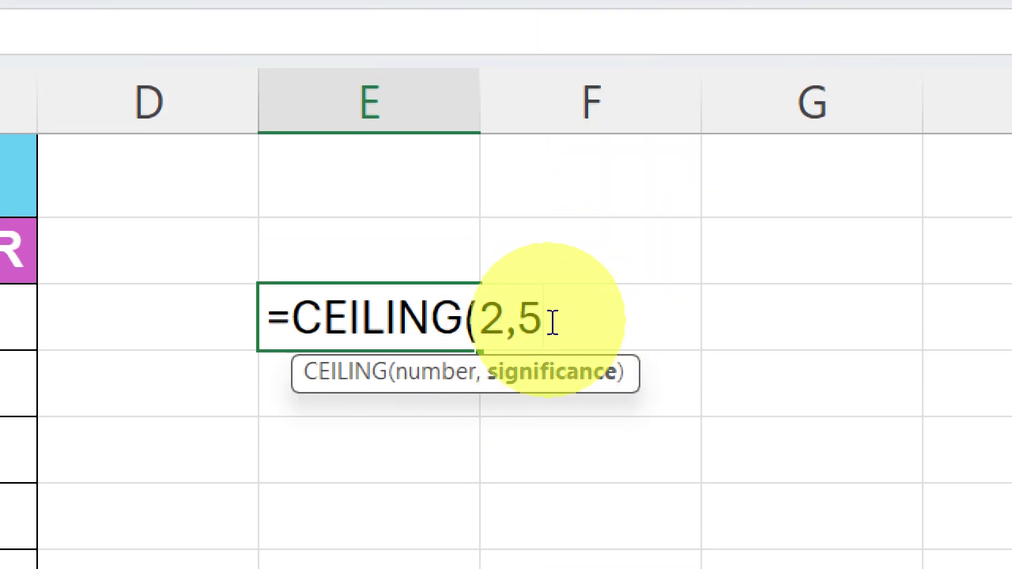
{"action": "key", "text": "Return"}
{"action": "left_click", "coordinate": [416, 318]}
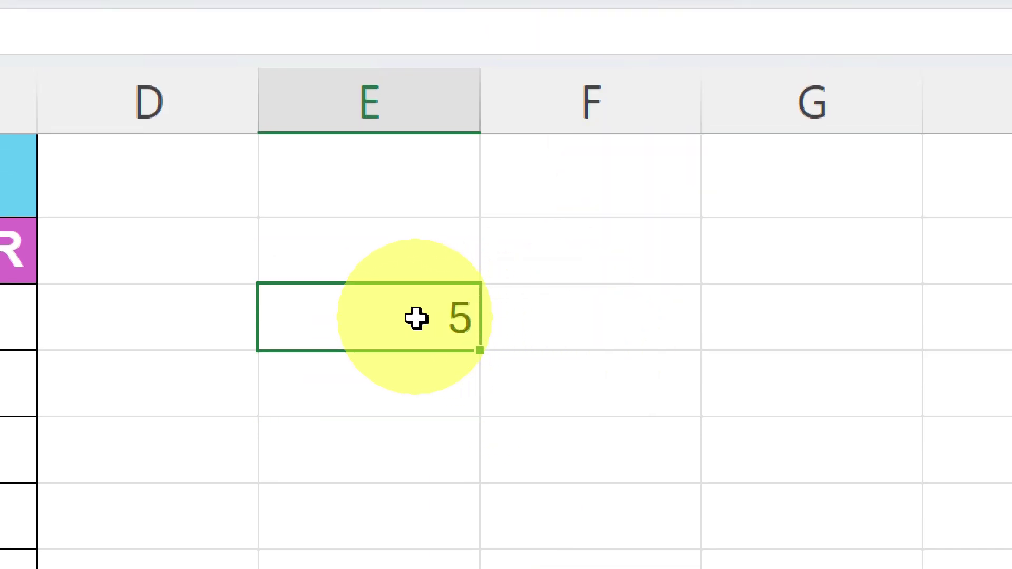
Step: Change the number argument of the CEILING formula in E3 to 7, keeping the significance at 5
{"action": "double_click", "coordinate": [416, 318]}
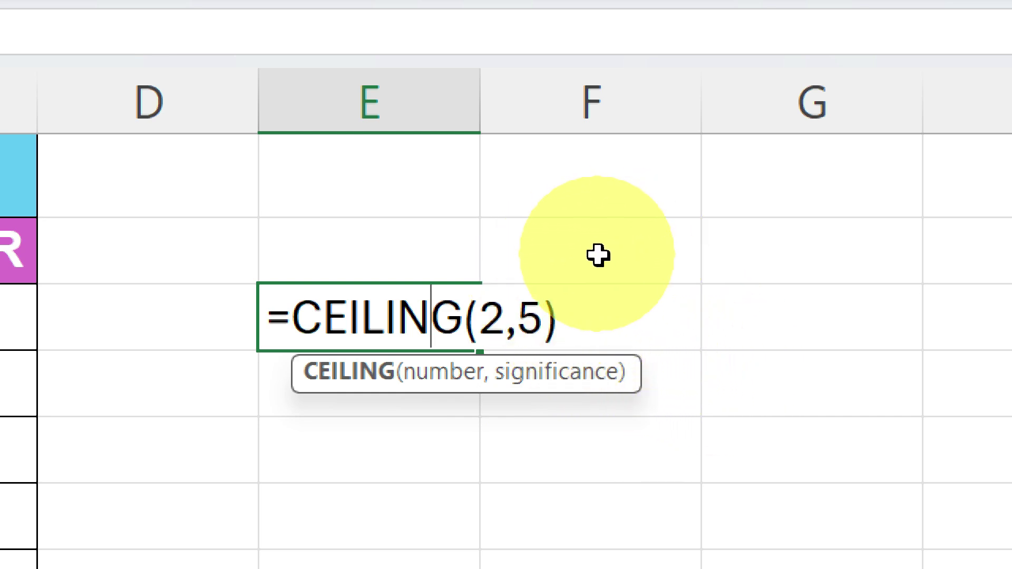
{"action": "left_click", "coordinate": [505, 314]}
{"action": "key", "text": "BackSpace"}
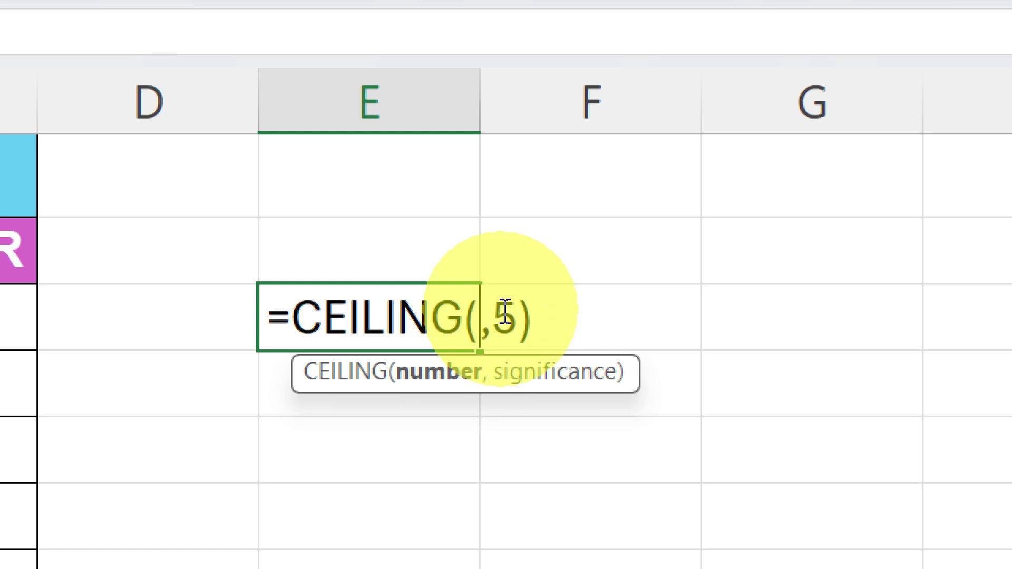
{"action": "type", "text": "7"}
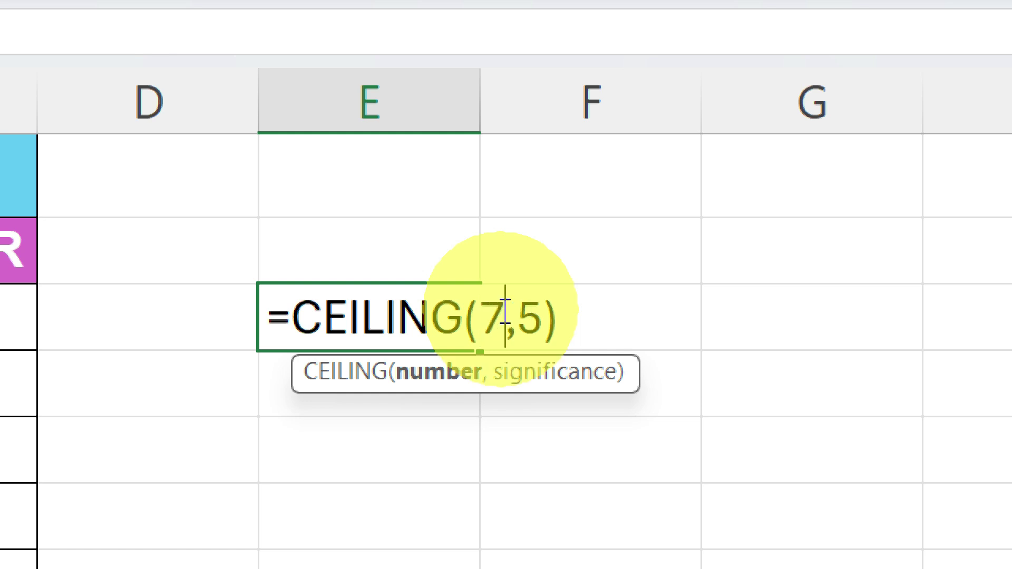
{"action": "left_click", "coordinate": [527, 318]}
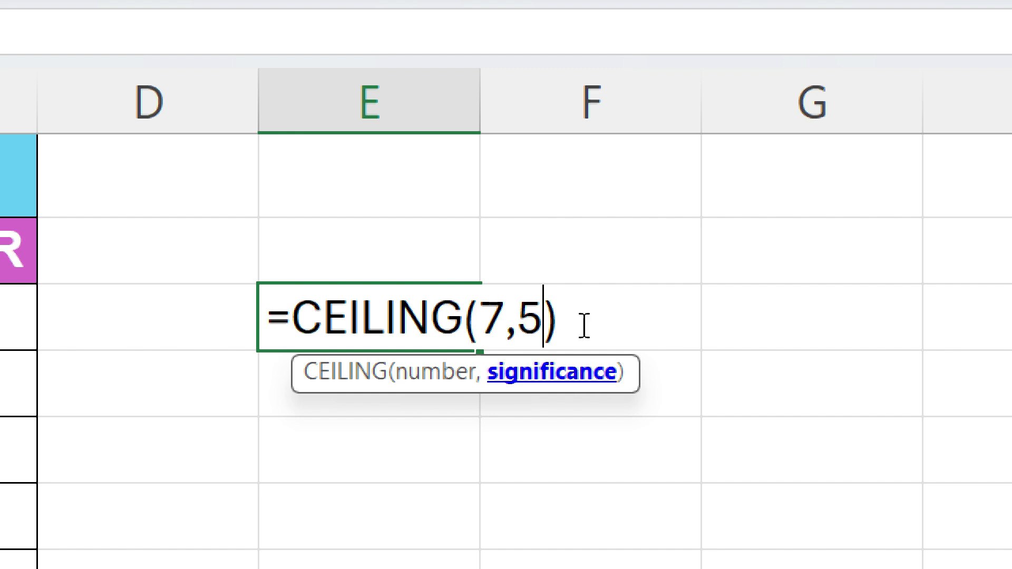
{"action": "key", "text": "Return"}
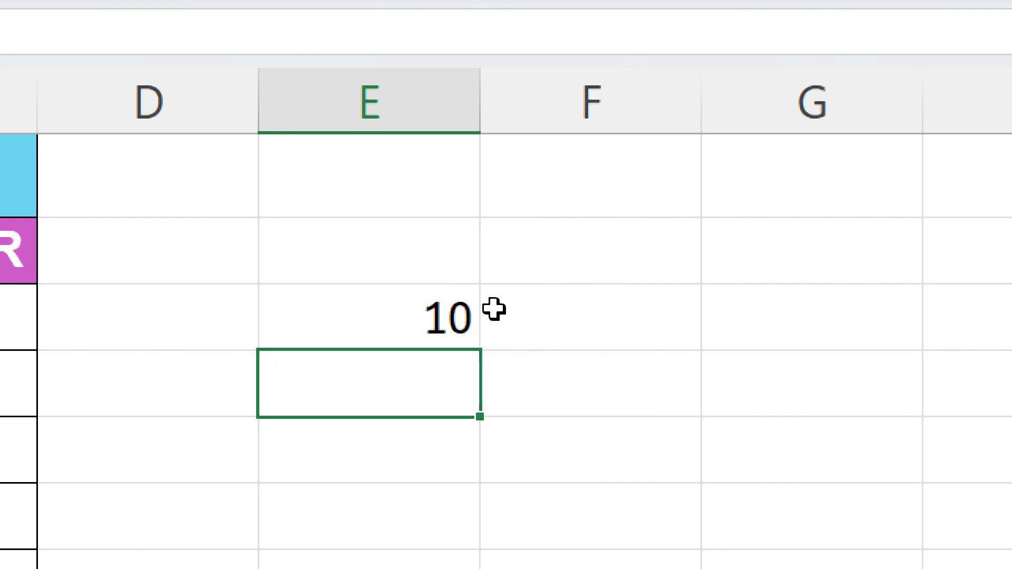
Step: Set the number argument of the CEILING formula in E3 to 12 and enter it
{"action": "double_click", "coordinate": [409, 314]}
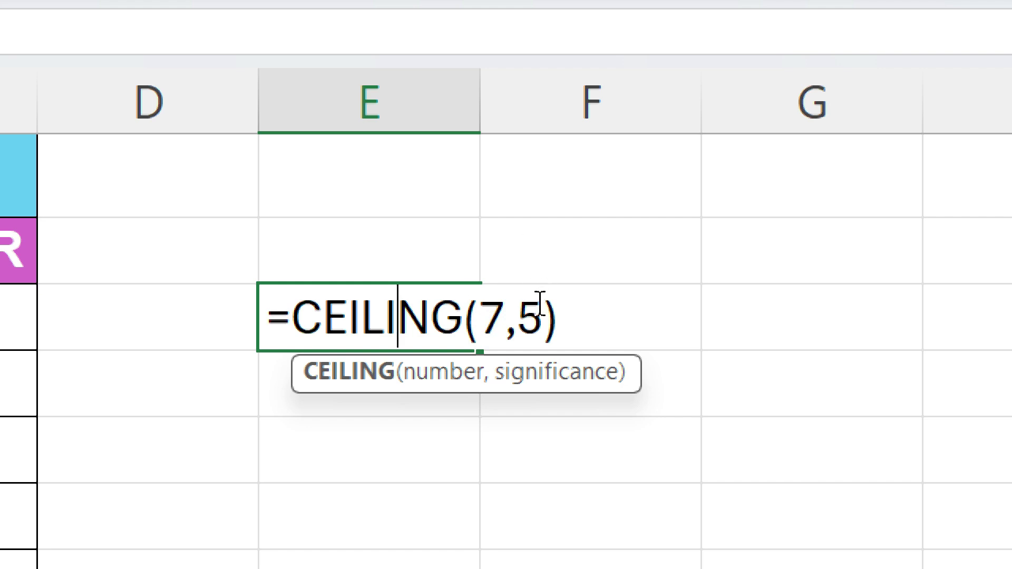
{"action": "left_click", "coordinate": [500, 317]}
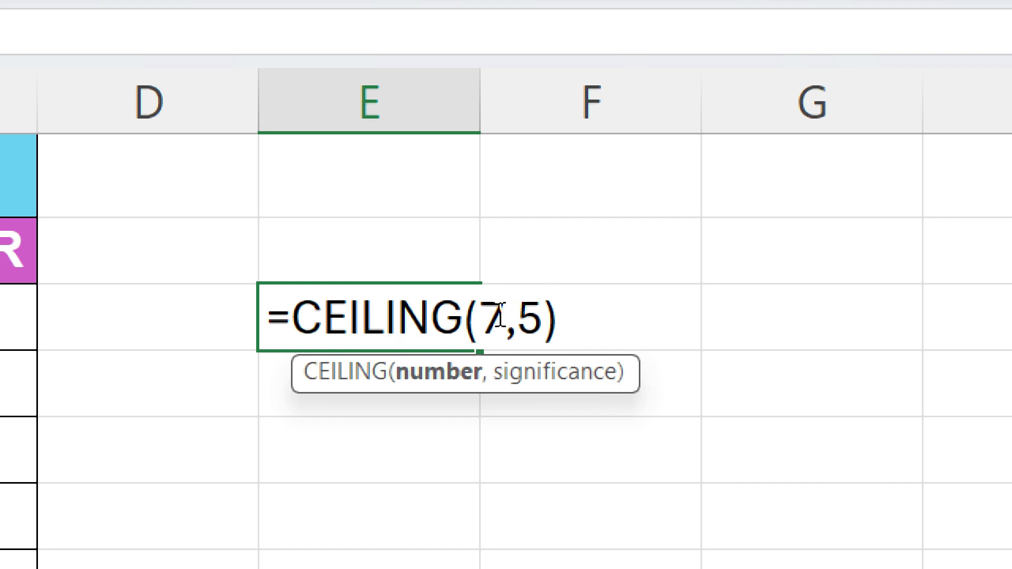
{"action": "key", "text": "BackSpace"}
{"action": "type", "text": "12"}
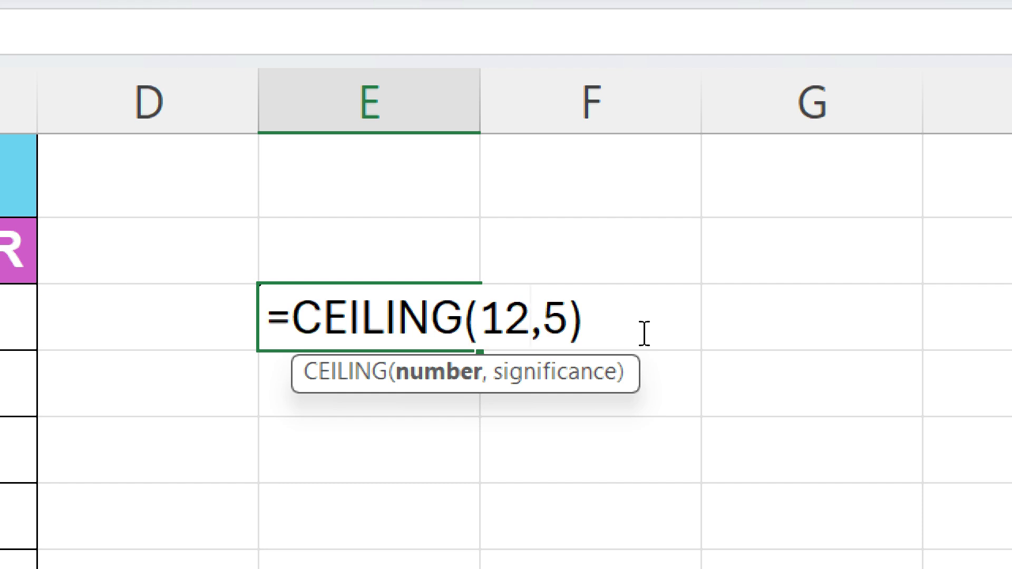
{"action": "key", "text": "Return"}
Step: Edit the formula in E3 to round 16 up to a multiple of 5, as =CEILING(16,5)
{"action": "left_click", "coordinate": [389, 317]}
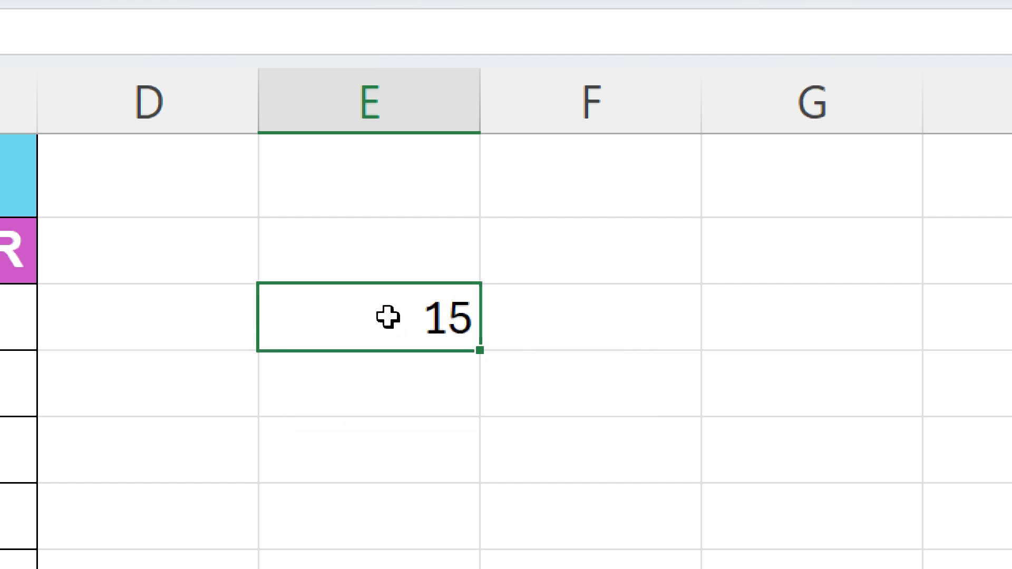
{"action": "double_click", "coordinate": [388, 317]}
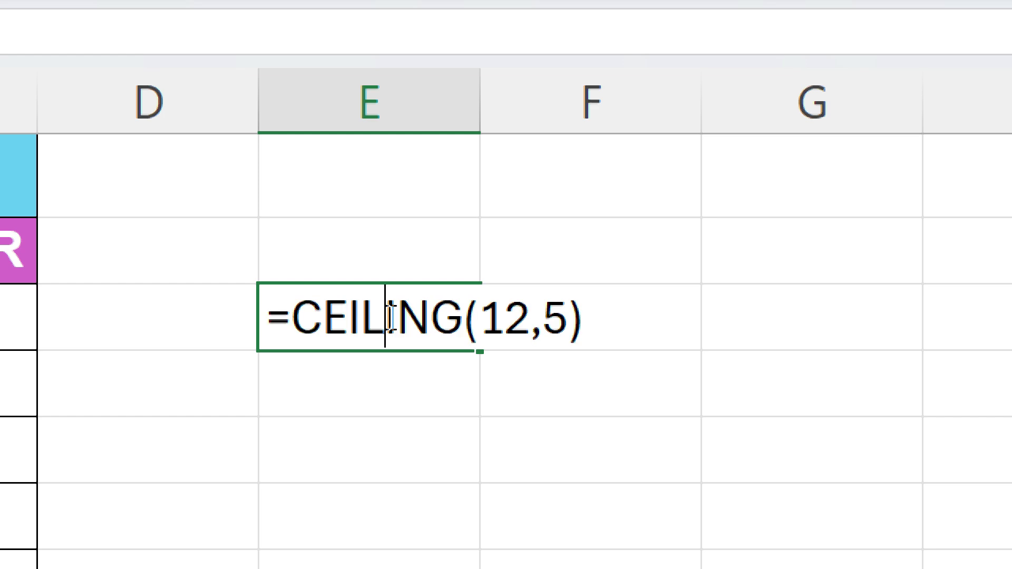
{"action": "left_click", "coordinate": [494, 340]}
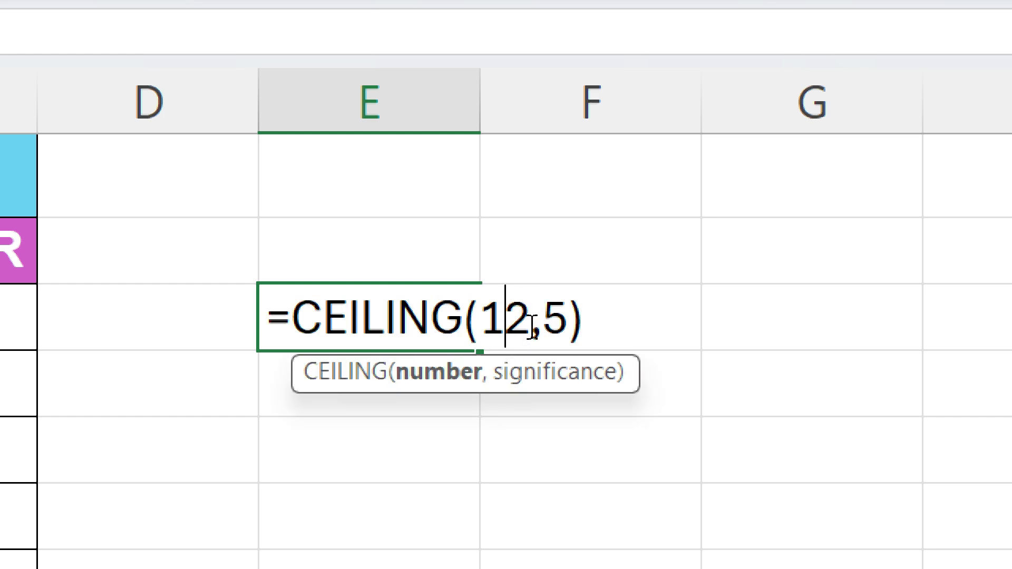
{"action": "key", "text": "BackSpace"}
{"action": "key", "text": "BackSpace"}
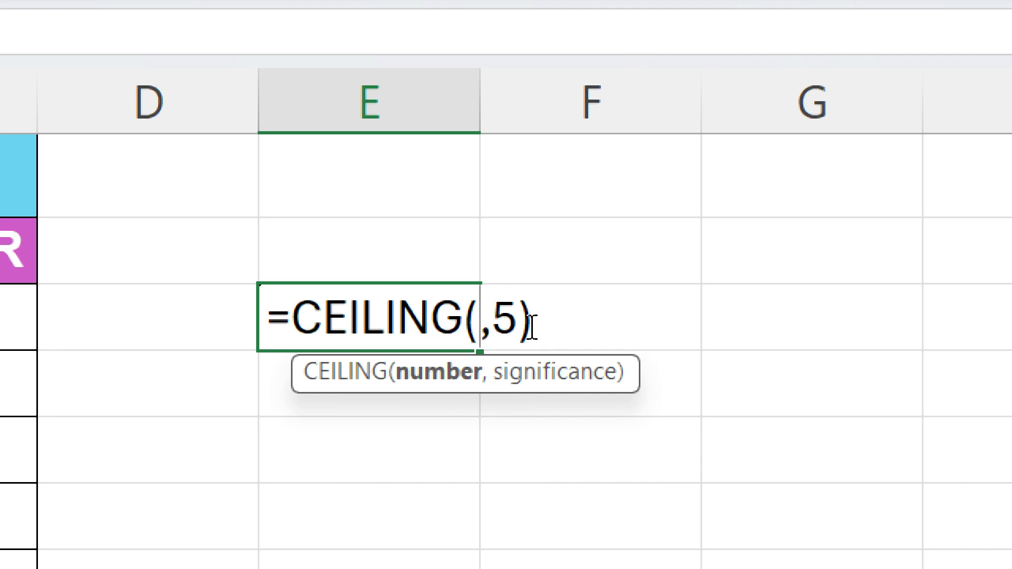
{"action": "type", "text": "16"}
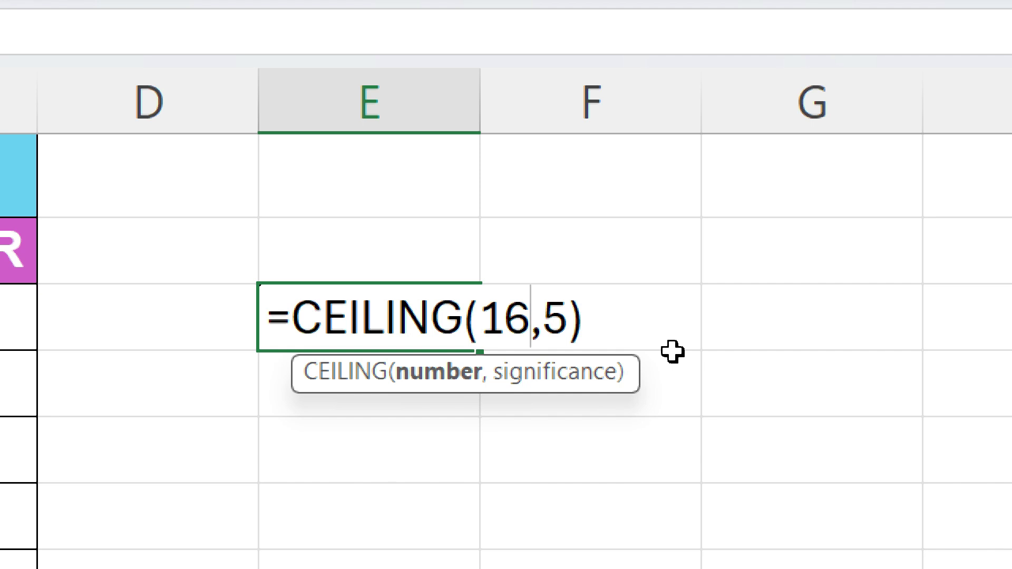
{"action": "key", "text": "Return"}
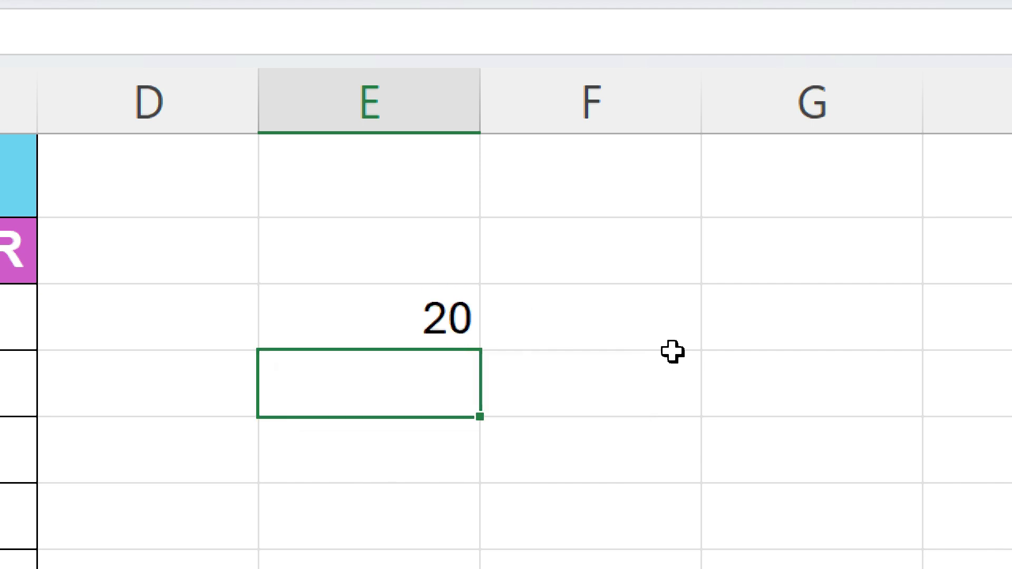
Step: Replace both arguments of the E3 formula so that it is =CEILING(1,3)
{"action": "double_click", "coordinate": [380, 297]}
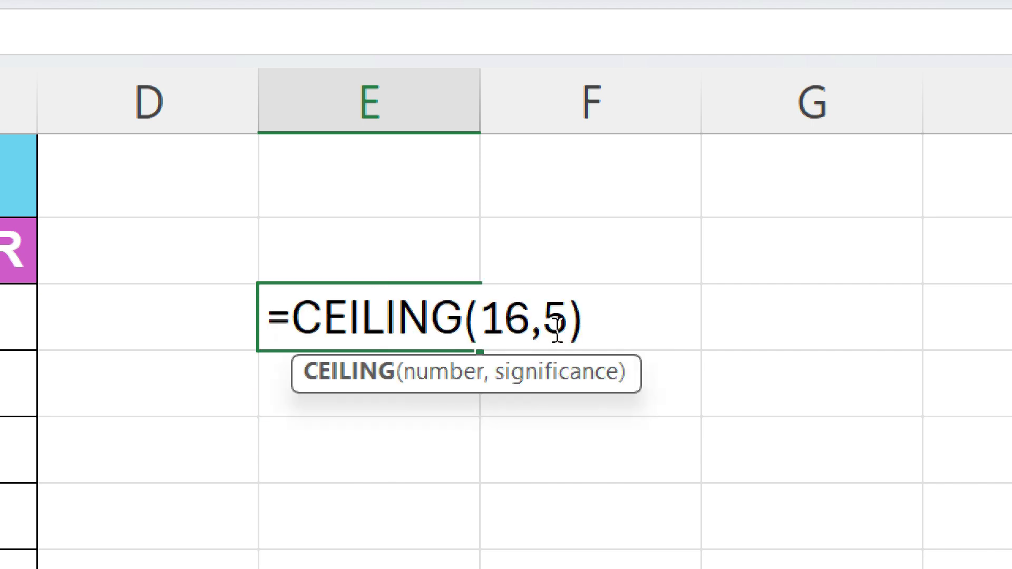
{"action": "left_click", "coordinate": [533, 330]}
{"action": "left_click", "coordinate": [569, 316]}
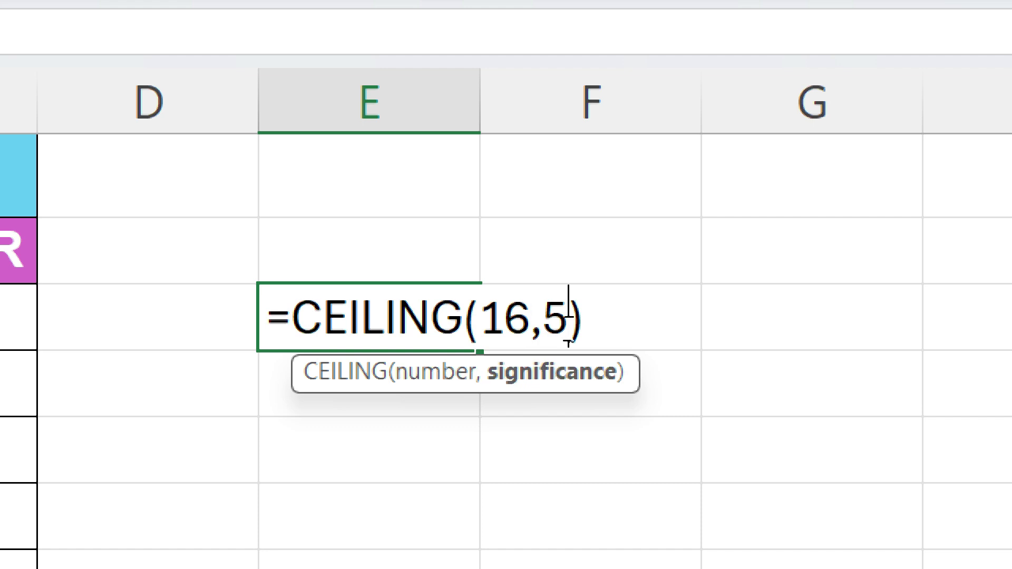
{"action": "key", "text": "BackSpace"}
{"action": "key", "text": "BackSpace"}
{"action": "key", "text": "BackSpace"}
{"action": "key", "text": "BackSpace"}
{"action": "type", "text": "1,3"}
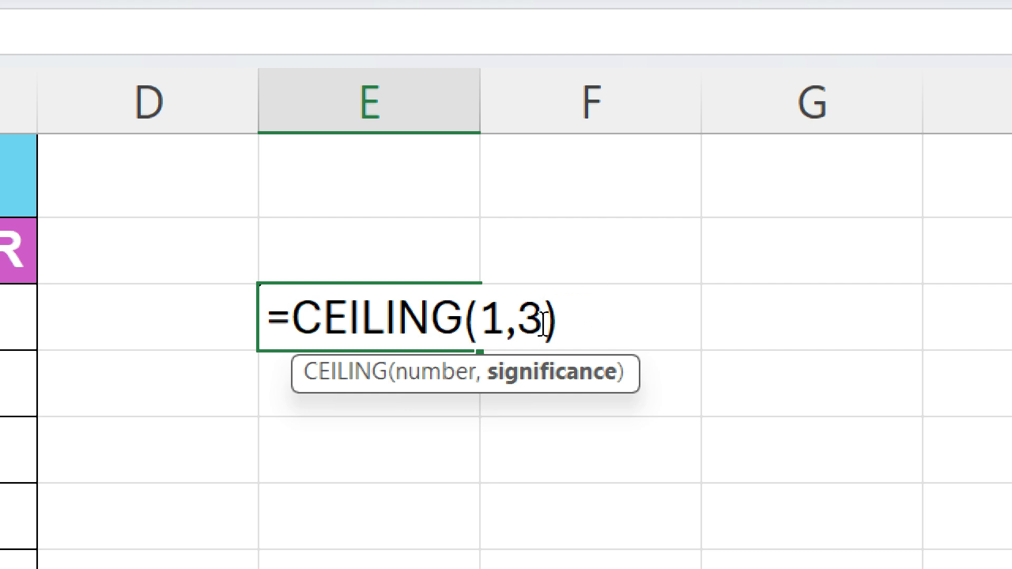
{"action": "key", "text": "Return"}
Step: Change the number argument in E3 to 3, making the formula =CEILING(3,3)
{"action": "left_click", "coordinate": [436, 332]}
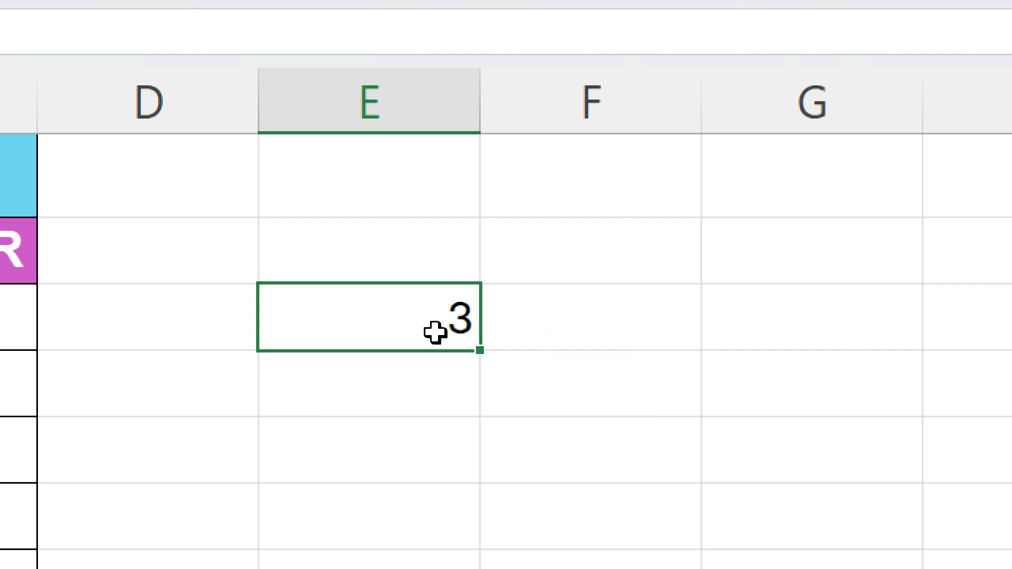
{"action": "double_click", "coordinate": [436, 333]}
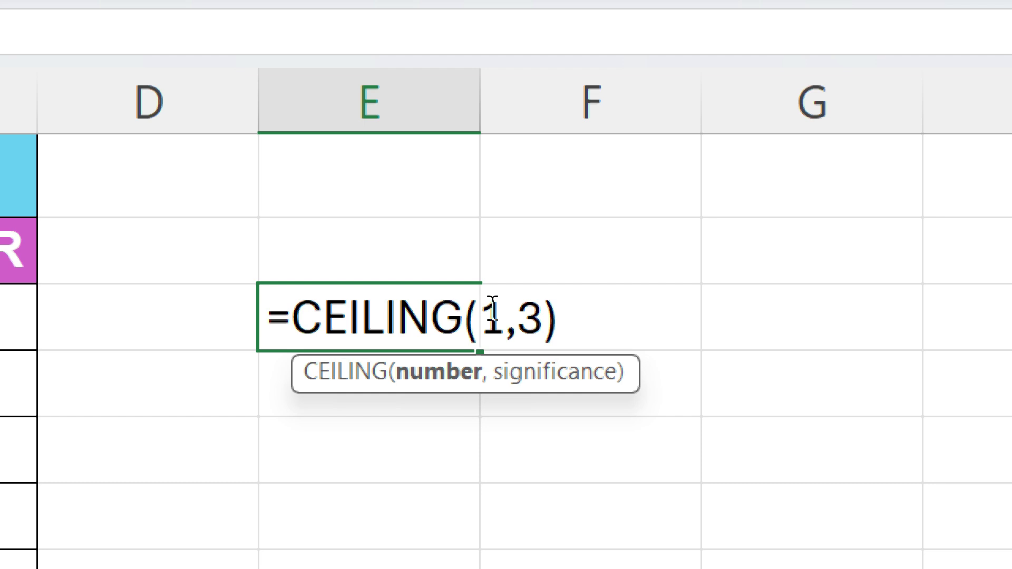
{"action": "key", "text": "Delete"}
{"action": "type", "text": "3"}
{"action": "key", "text": "Return"}
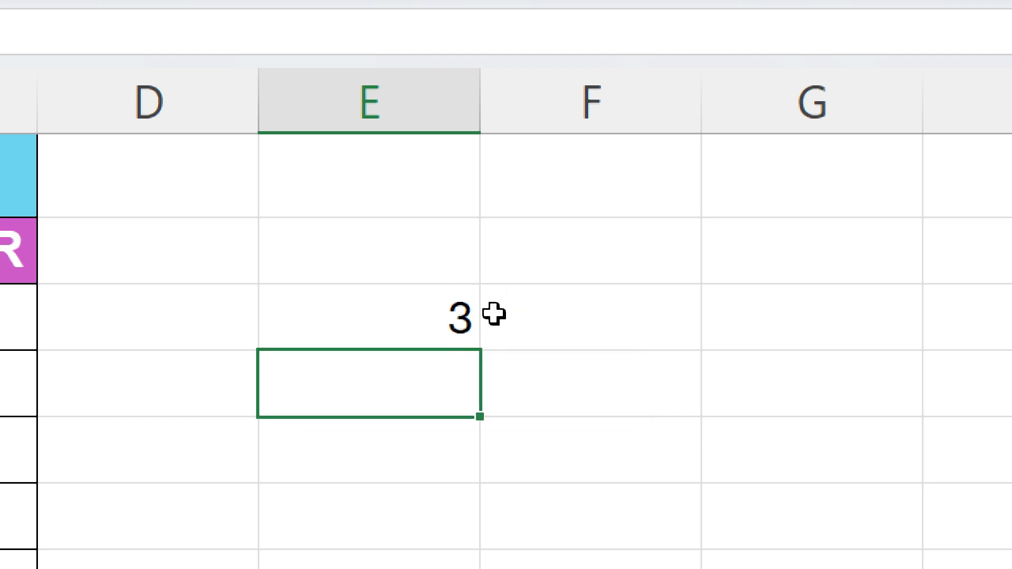
Step: Change the number argument in E3 to 4, making the formula =CEILING(4,3)
{"action": "double_click", "coordinate": [440, 315]}
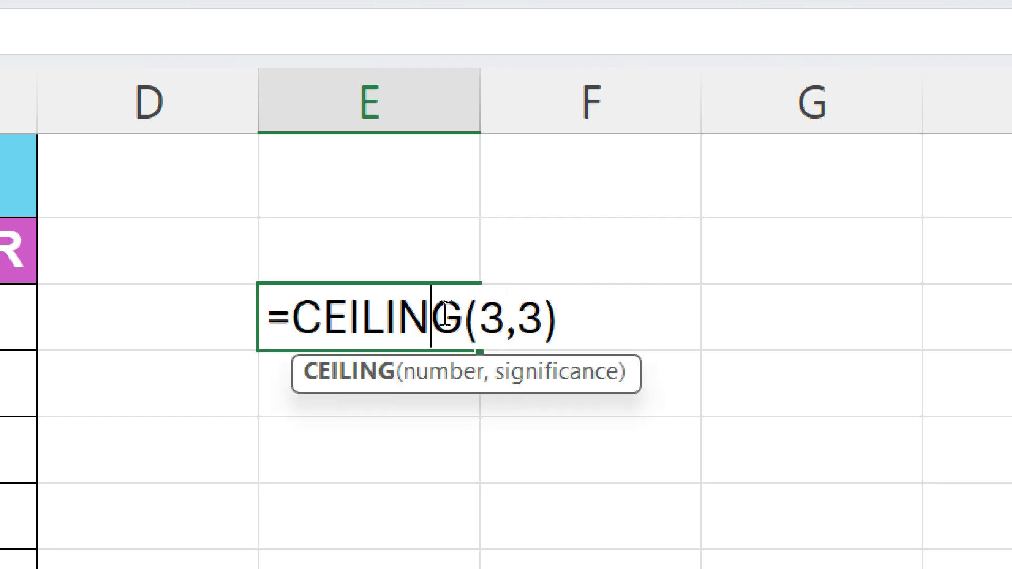
{"action": "left_click", "coordinate": [503, 321]}
{"action": "key", "text": "BackSpace"}
{"action": "type", "text": "4"}
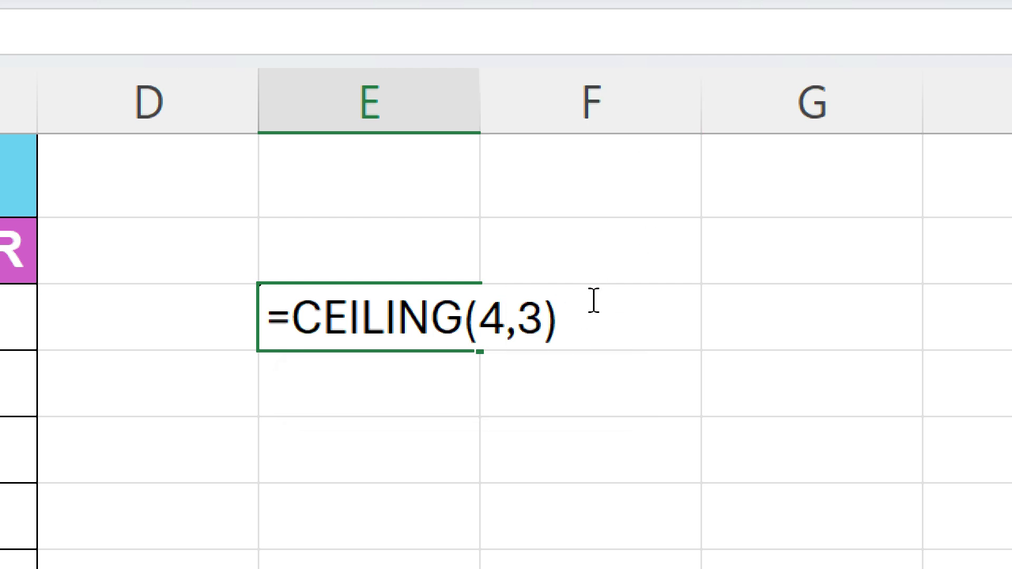
{"action": "key", "text": "Return"}
Step: Set the number to 2 and the significance to 4 in the E3 formula, giving =CEILING(2,4)
{"action": "left_click", "coordinate": [426, 306]}
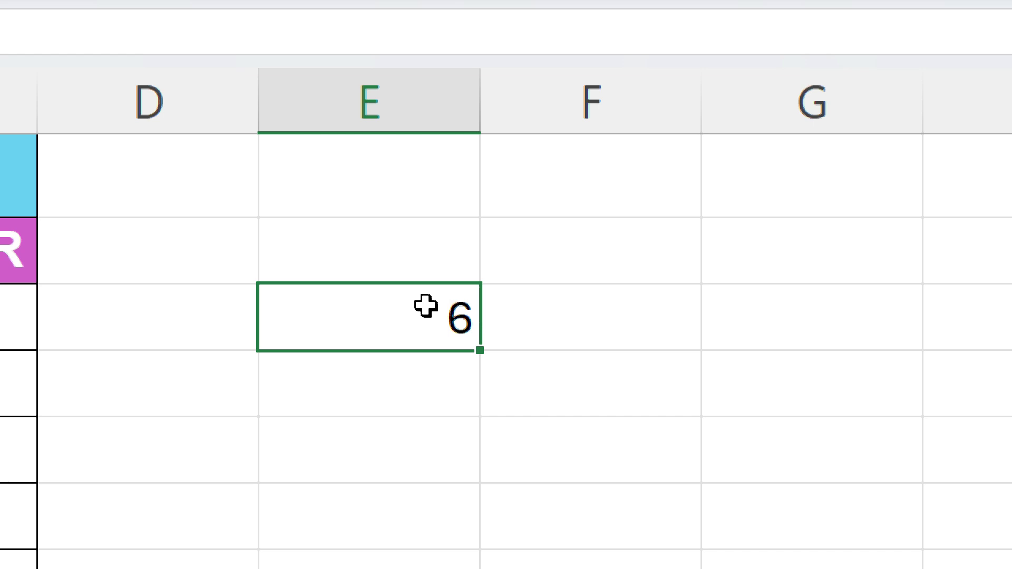
{"action": "double_click", "coordinate": [426, 306]}
{"action": "type", "text": "2,3)"}
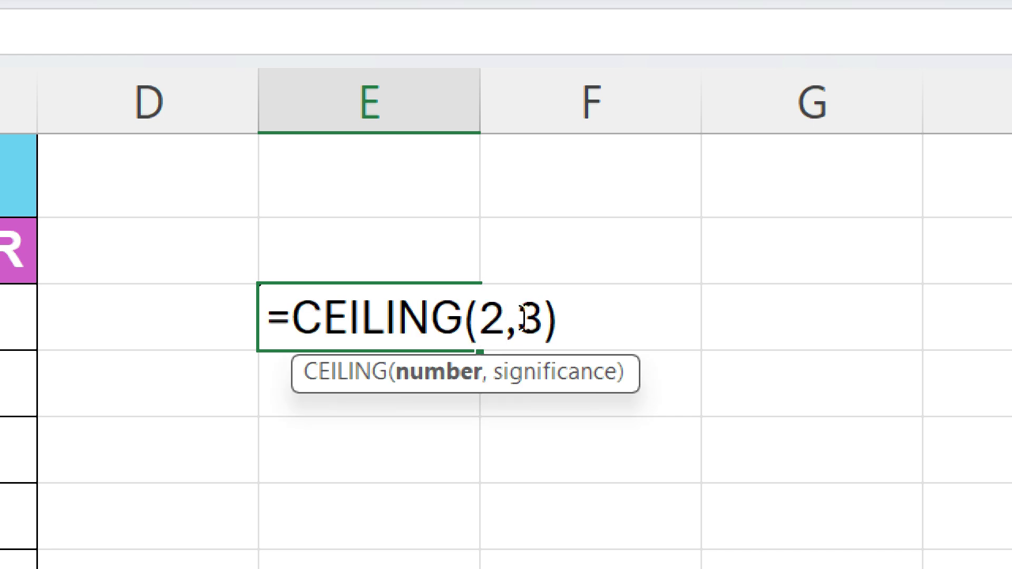
{"action": "left_click", "coordinate": [546, 319]}
{"action": "key", "text": "BackSpace"}
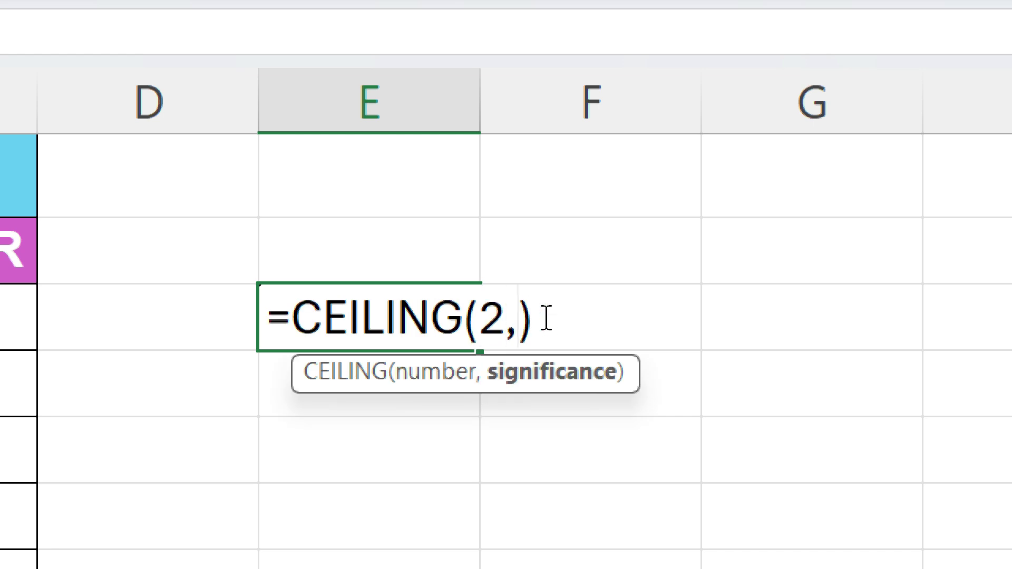
{"action": "type", "text": "4"}
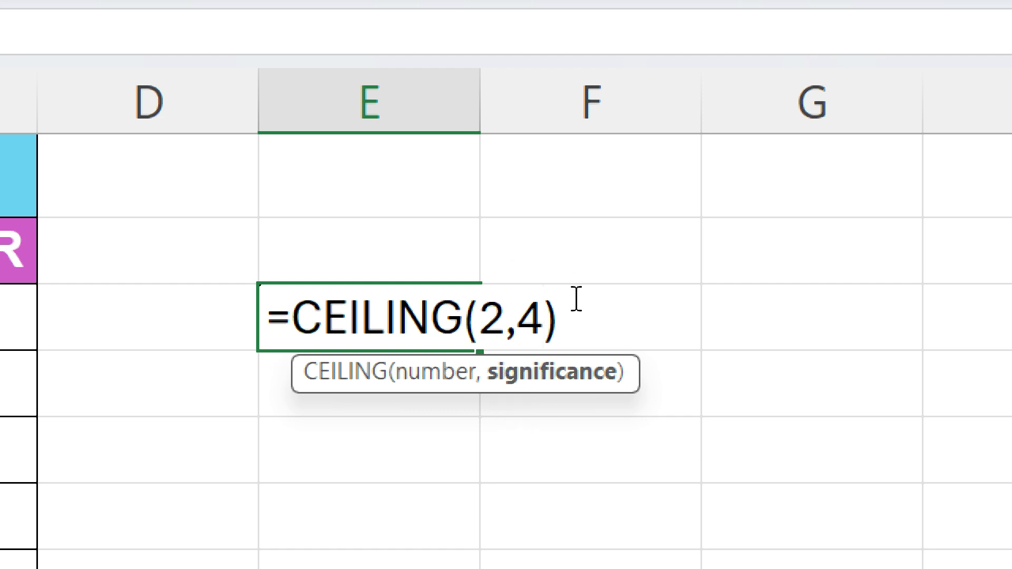
{"action": "key", "text": "Return"}
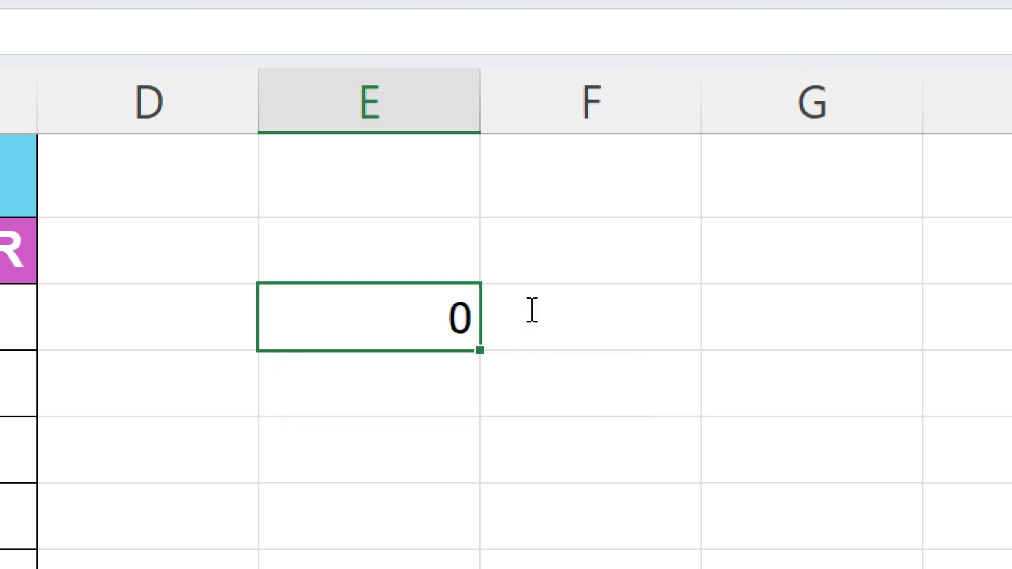
{"action": "left_click", "coordinate": [441, 317]}
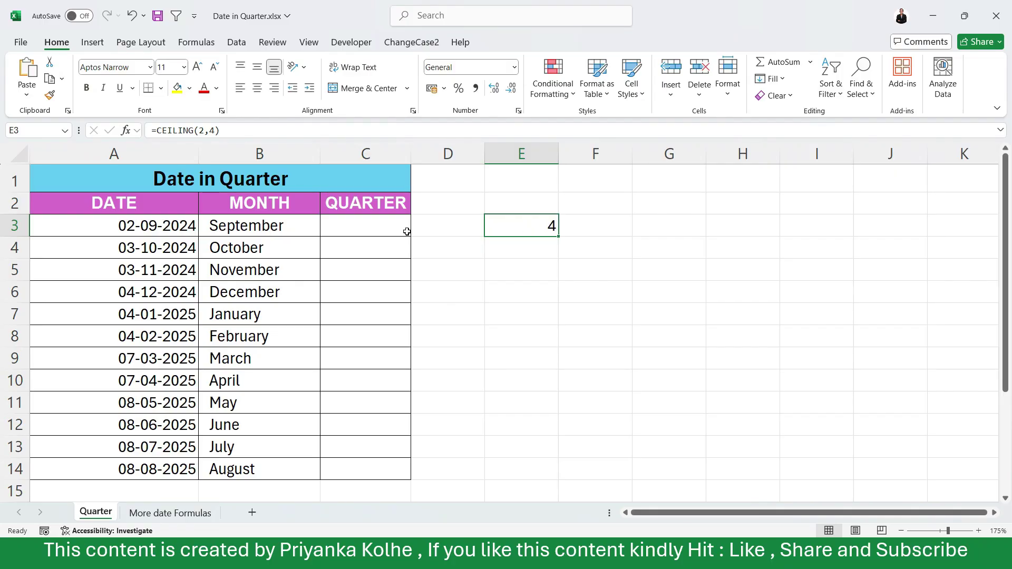
Step: Enter a MONTH formula in C3 of the QUARTER column that extracts the month number from the date in A3
{"action": "left_click", "coordinate": [365, 227]}
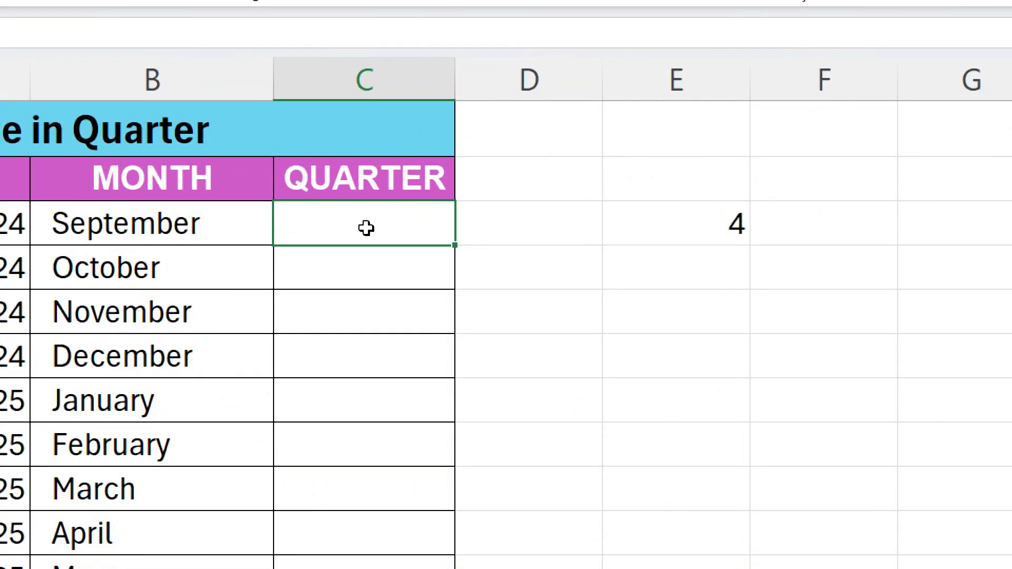
{"action": "type", "text": "=mon"}
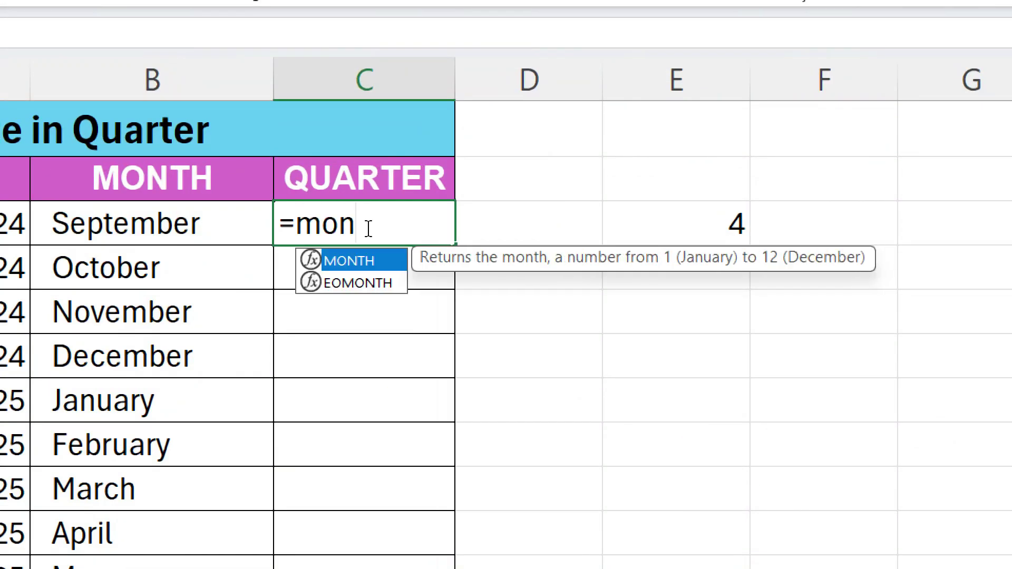
{"action": "key", "text": "Tab"}
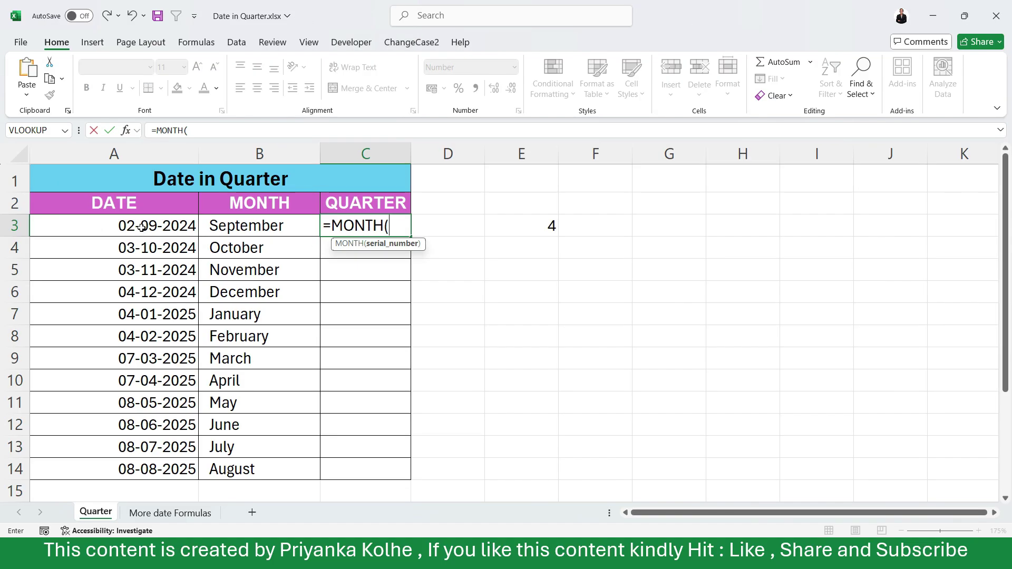
{"action": "left_click", "coordinate": [142, 227]}
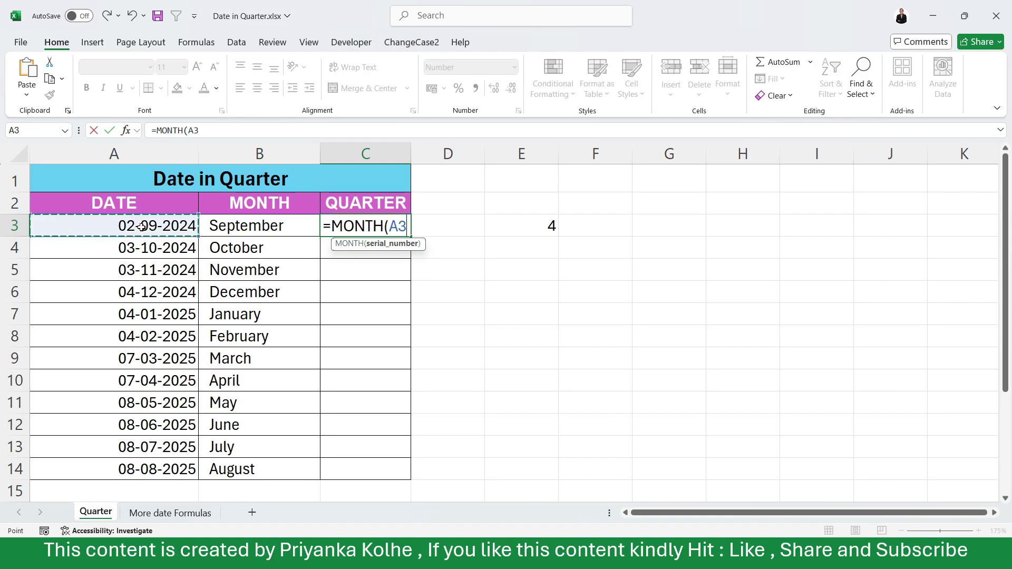
{"action": "key", "text": "Return"}
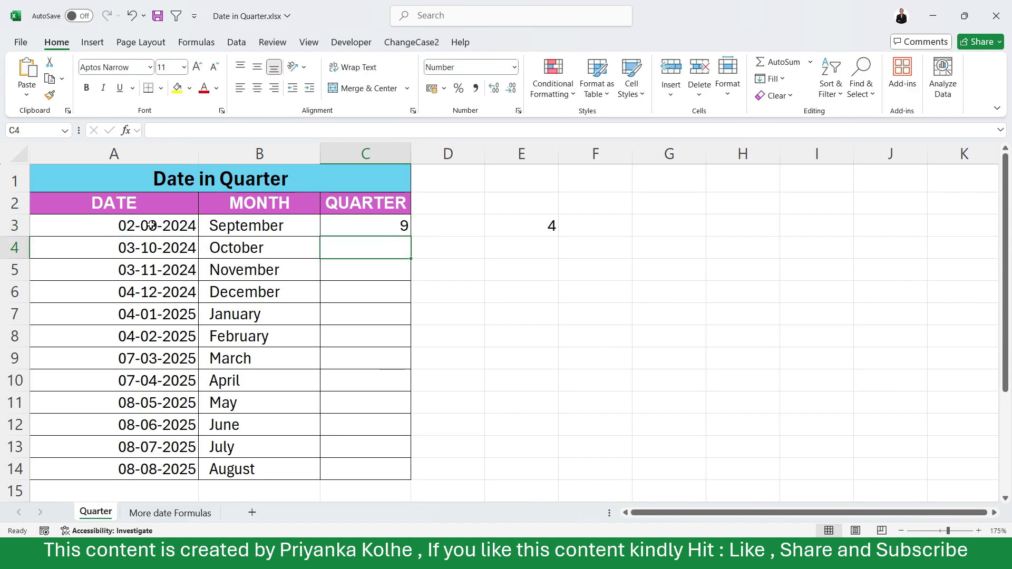
Step: Fill the MONTH formula from C3 down the QUARTER column to C14 and check the extracted month numbers
{"action": "left_click", "coordinate": [351, 231]}
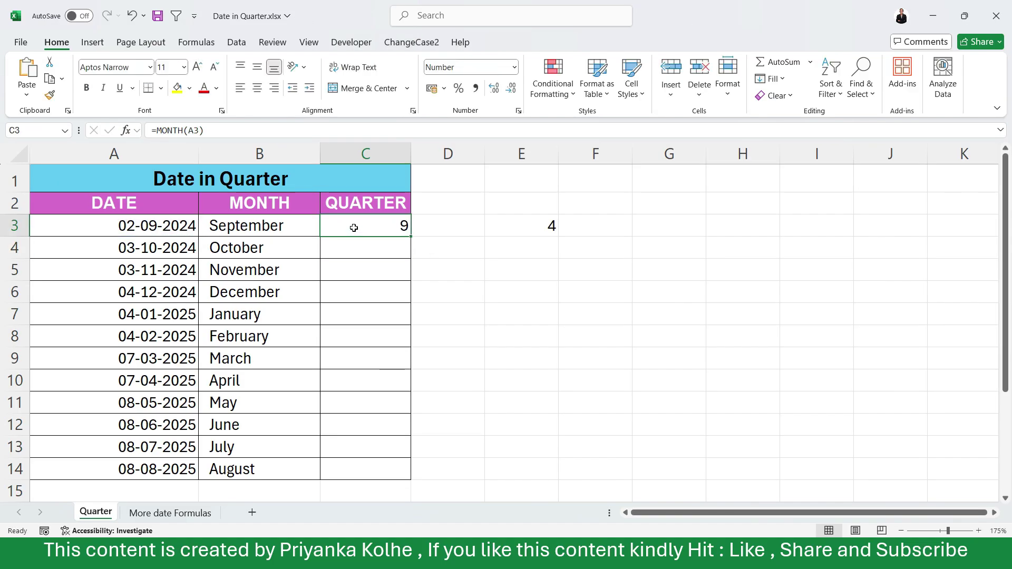
{"action": "double_click", "coordinate": [412, 234]}
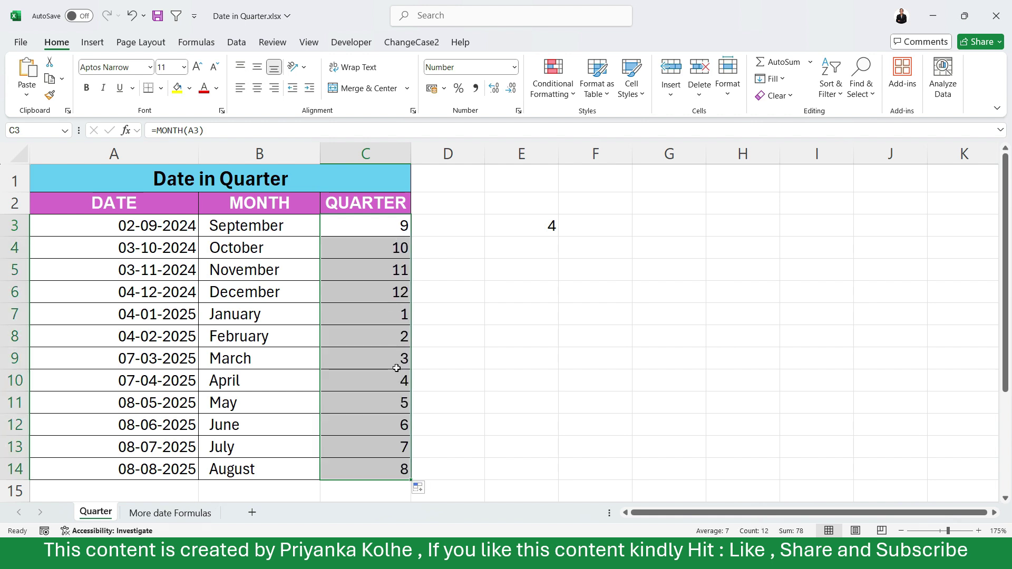
{"action": "left_click_drag", "start_coordinate": [393, 228], "coordinate": [377, 453]}
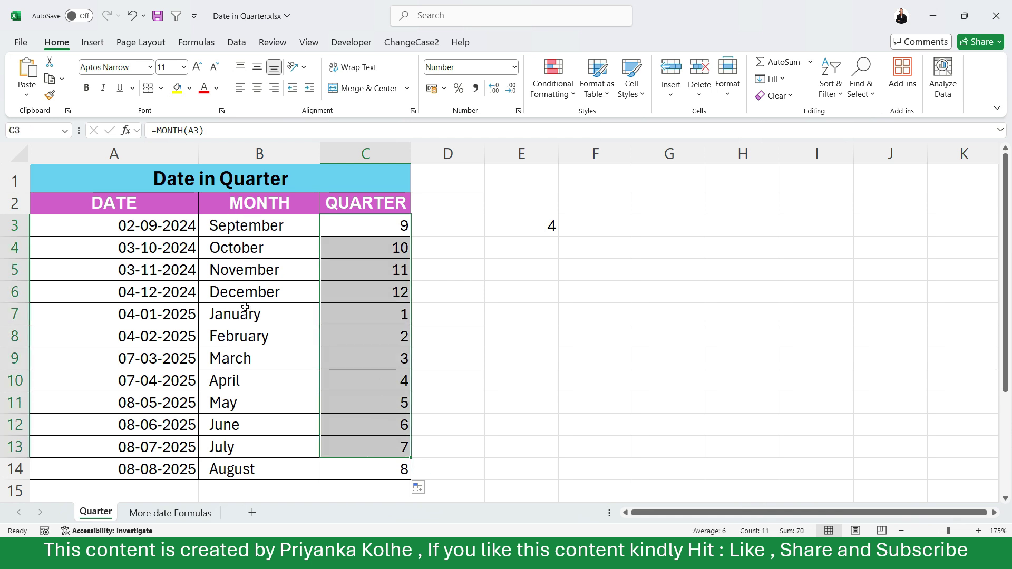
{"action": "left_click", "coordinate": [368, 393]}
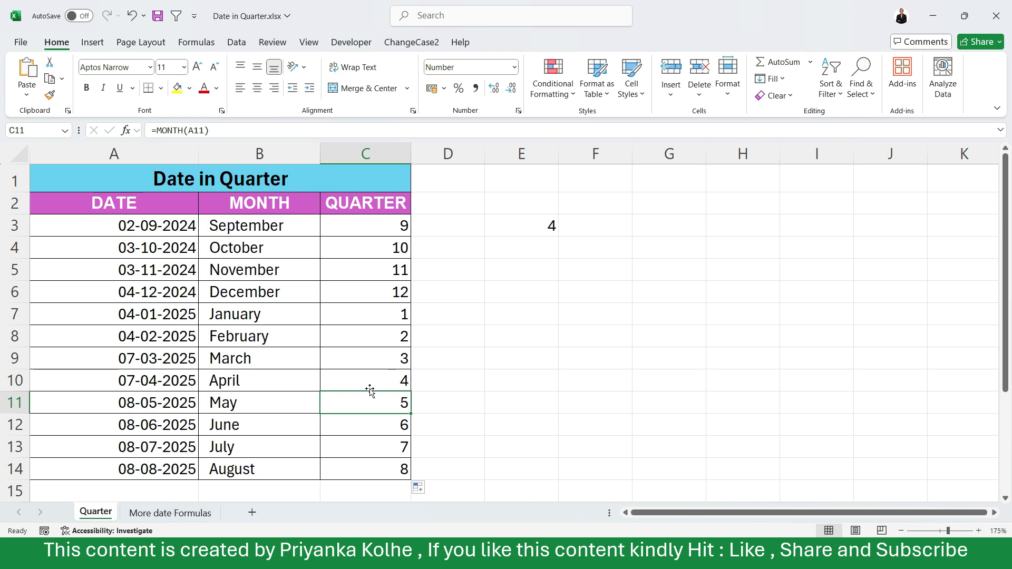
Step: Wrap the MONTH formula in C3 in CEILING with a significance of 3, giving =CEILING(MONTH(A3),3)
{"action": "double_click", "coordinate": [392, 226]}
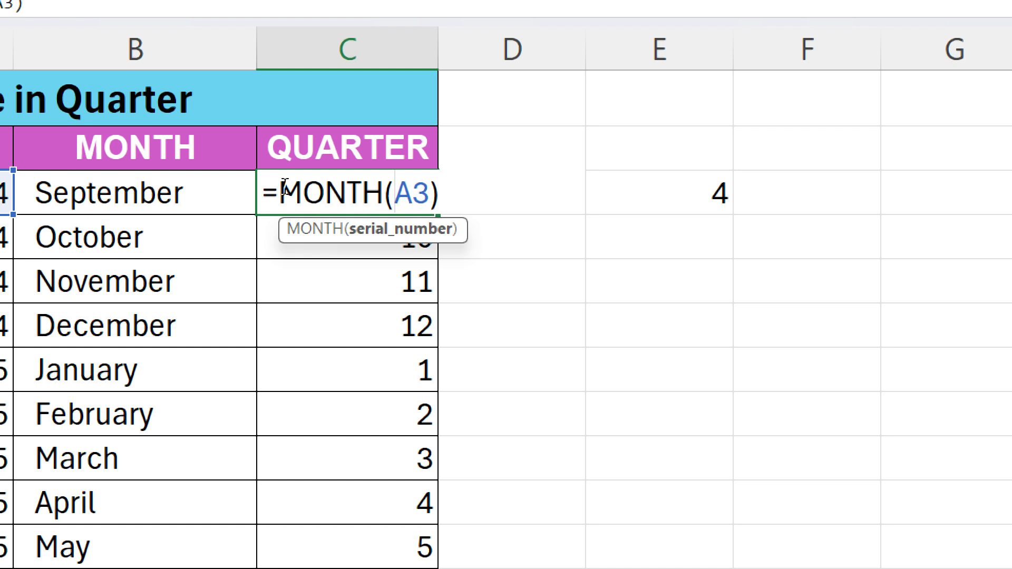
{"action": "left_click", "coordinate": [332, 225]}
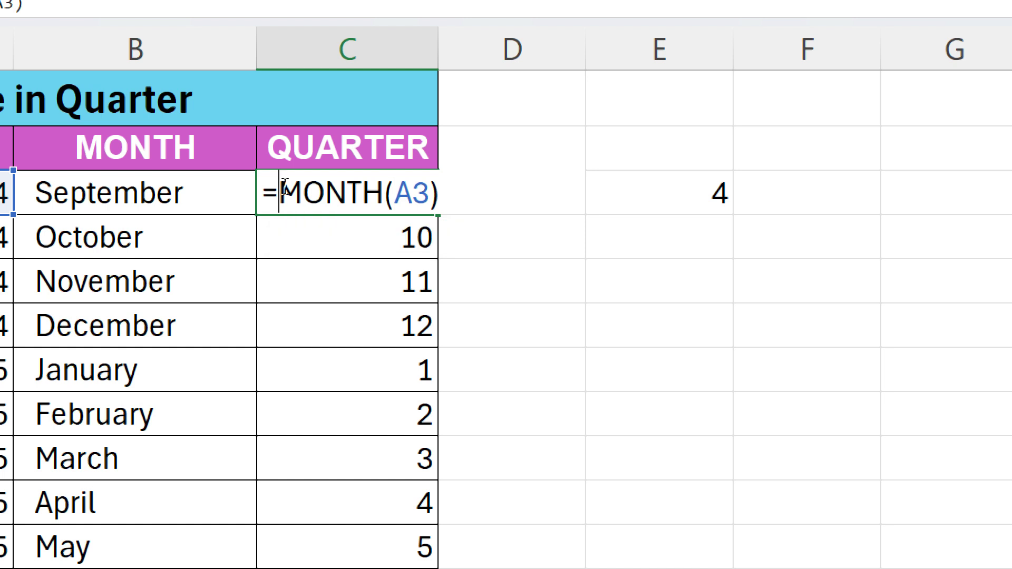
{"action": "type", "text": "ce"}
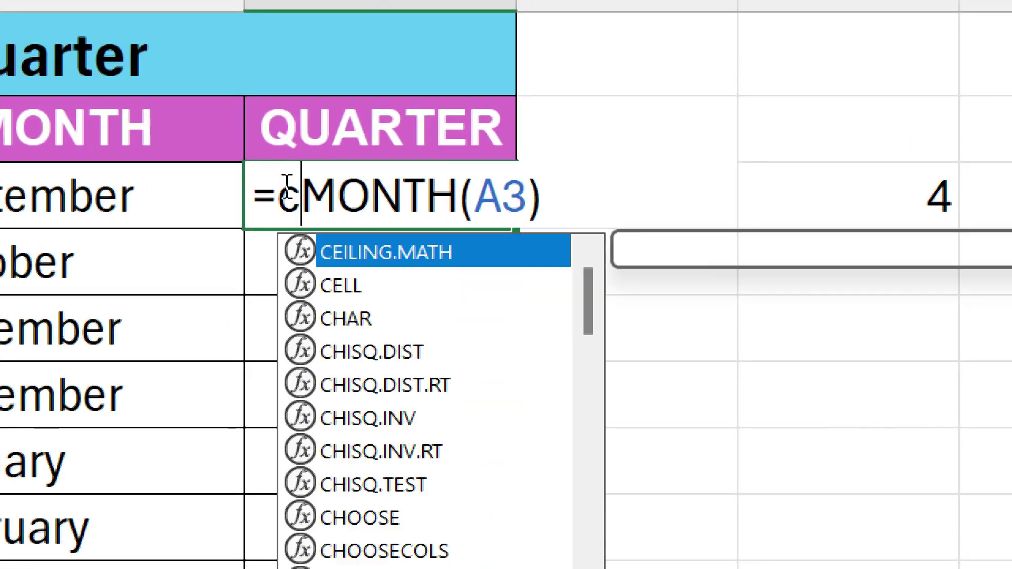
{"action": "key", "text": "Tab"}
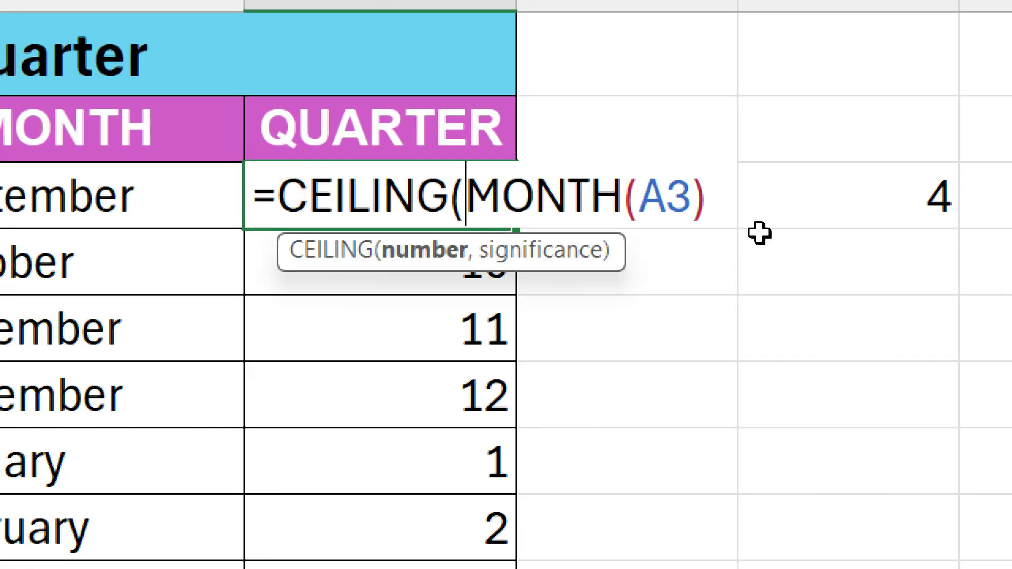
{"action": "left_click", "coordinate": [698, 191]}
{"action": "left_click", "coordinate": [706, 194]}
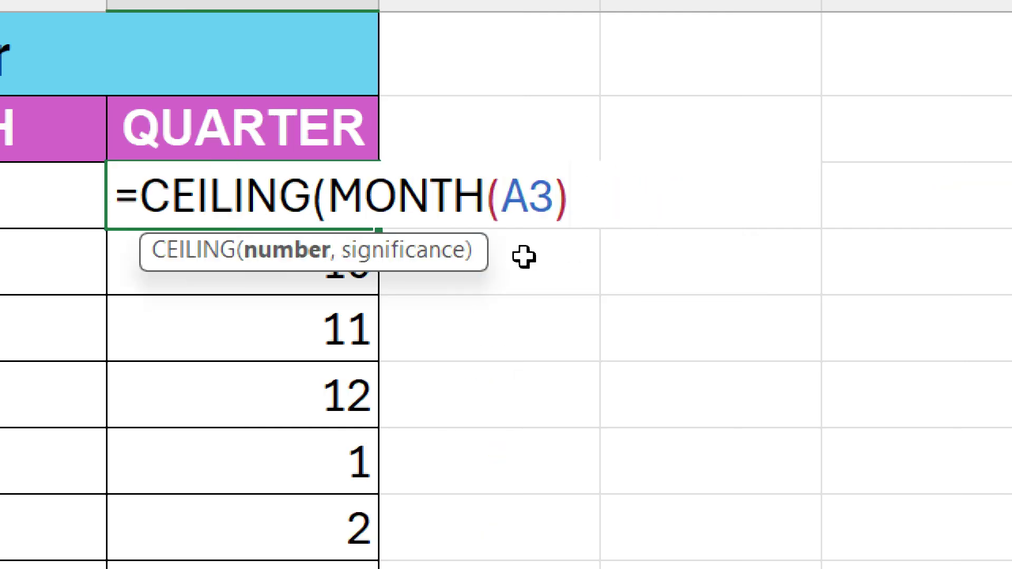
{"action": "type", "text": ","}
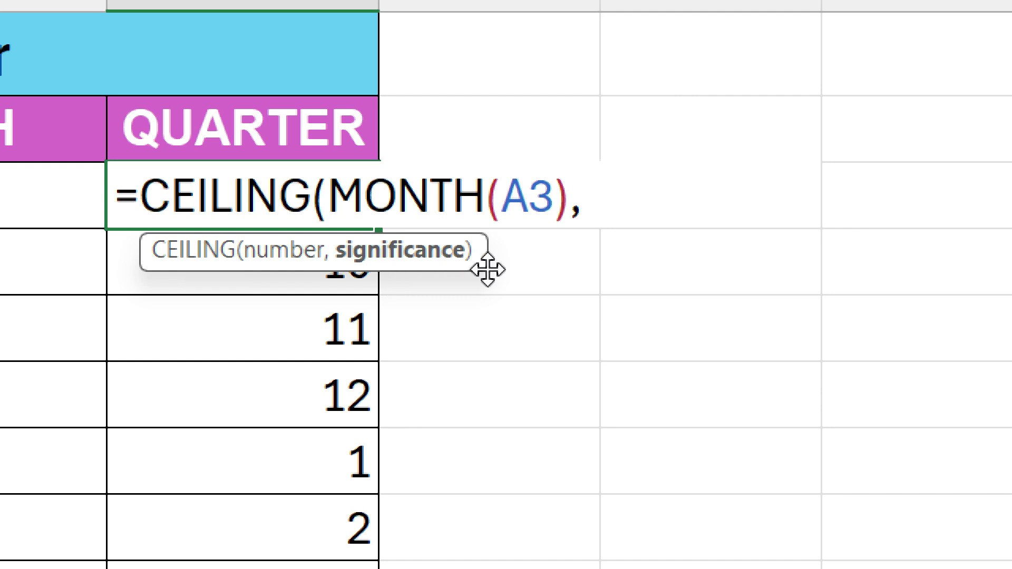
{"action": "type", "text": "3"}
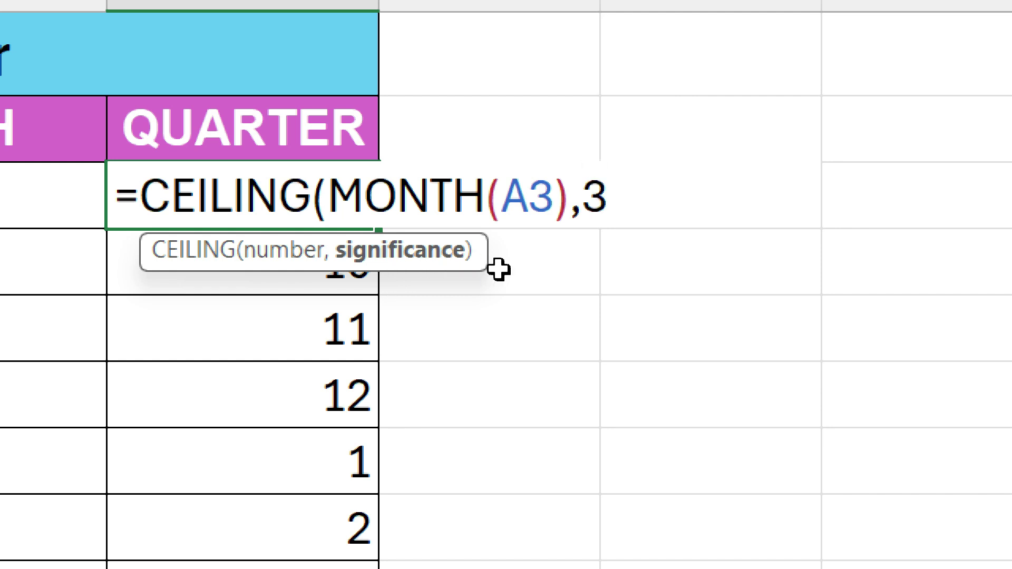
{"action": "key", "text": "Return"}
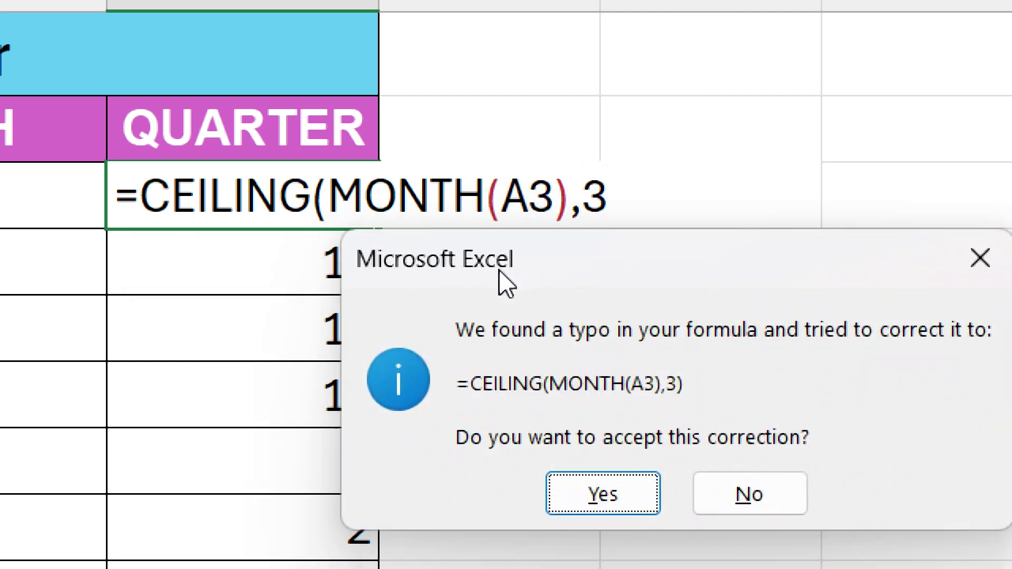
{"action": "key", "text": "Return"}
Step: Fill the CEILING formula from C3 down to C14 and review the rounded values for each group of months
{"action": "left_click", "coordinate": [279, 198]}
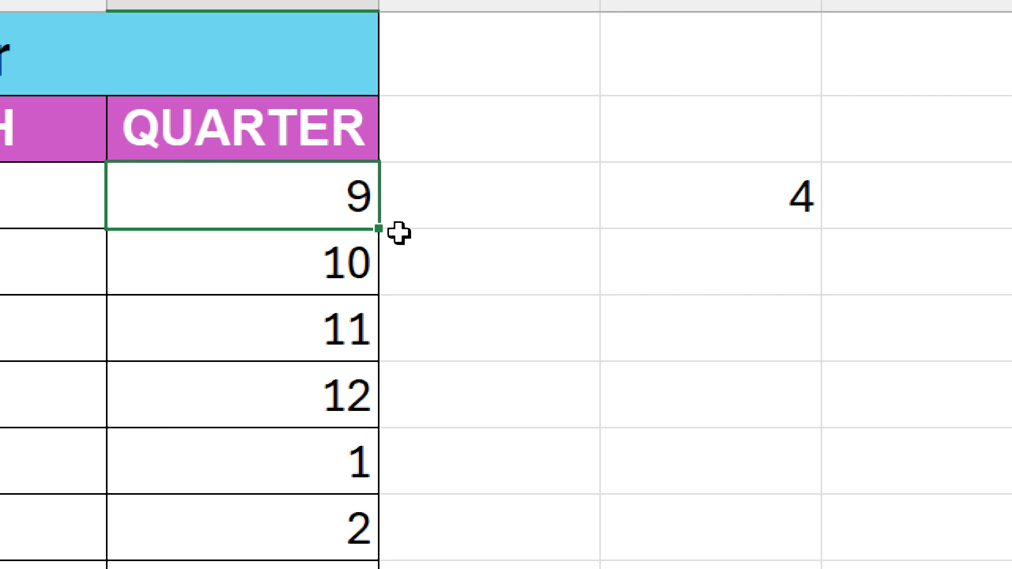
{"action": "double_click", "coordinate": [379, 229]}
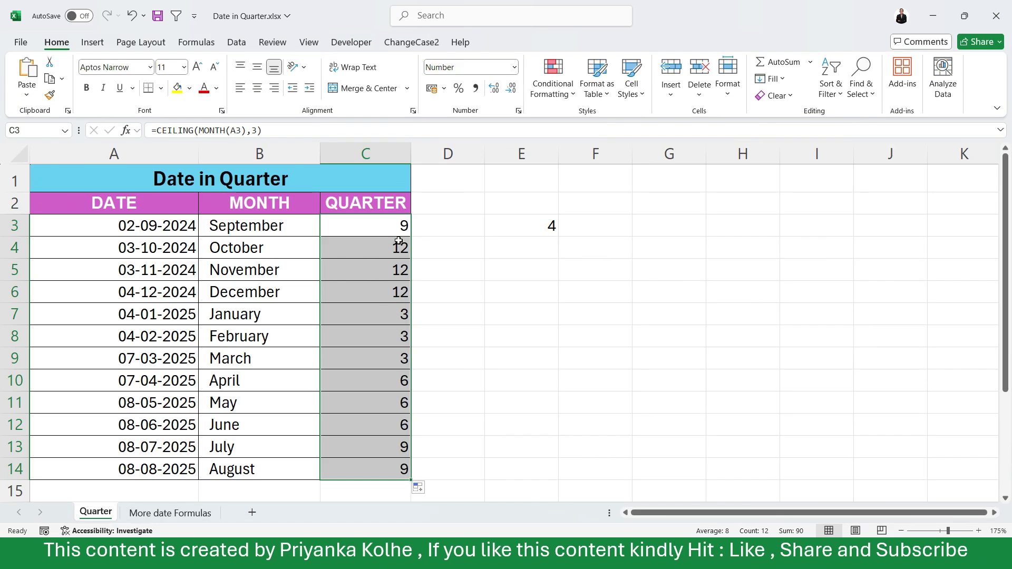
{"action": "left_click_drag", "start_coordinate": [398, 241], "coordinate": [394, 361]}
{"action": "left_click", "coordinate": [399, 314]}
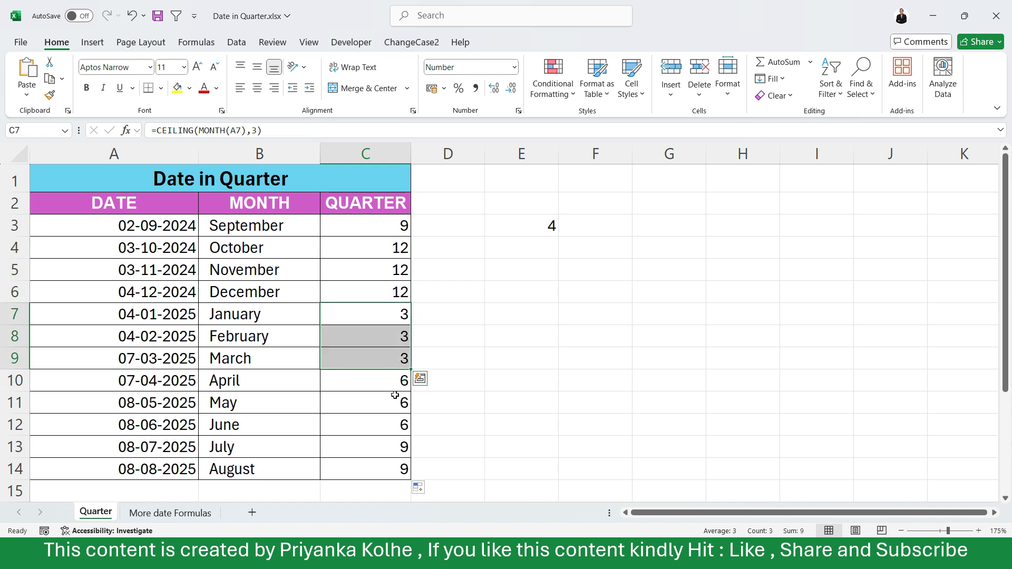
{"action": "left_click_drag", "start_coordinate": [400, 449], "coordinate": [395, 472]}
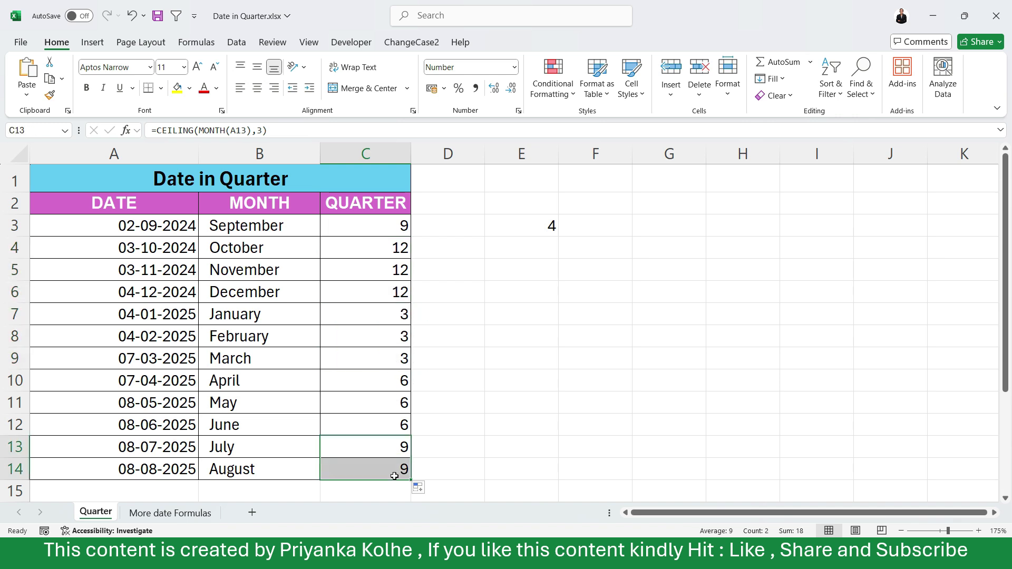
{"action": "left_click", "coordinate": [381, 233]}
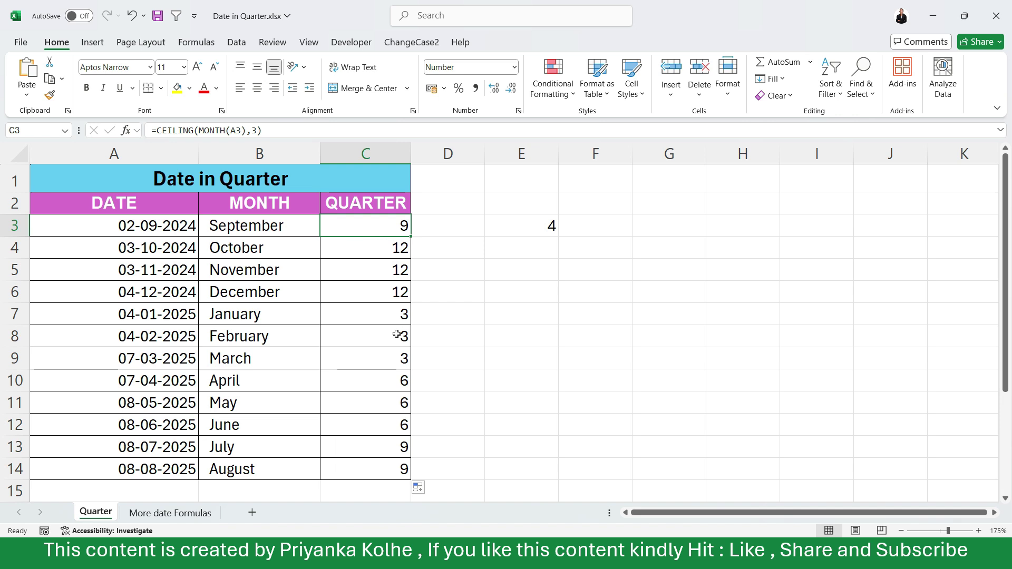
{"action": "left_click", "coordinate": [398, 358]}
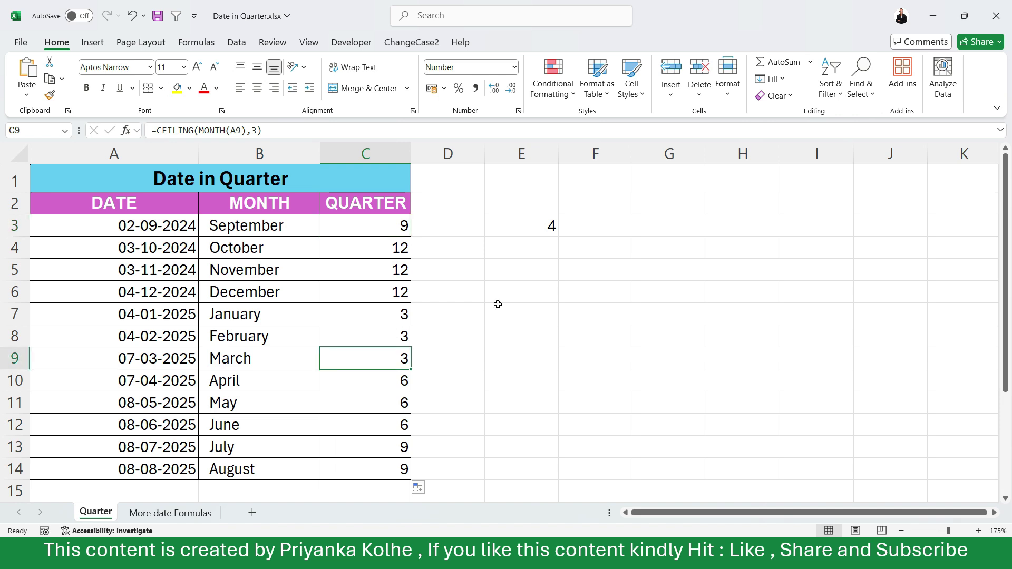
{"action": "left_click", "coordinate": [408, 230]}
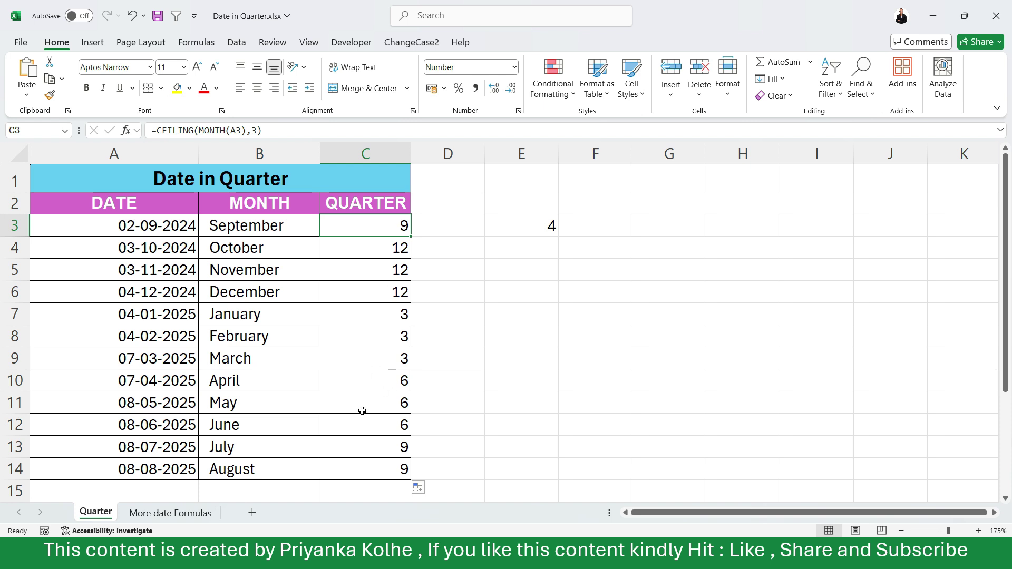
{"action": "left_click_drag", "start_coordinate": [395, 248], "coordinate": [389, 357]}
{"action": "left_click", "coordinate": [395, 316]}
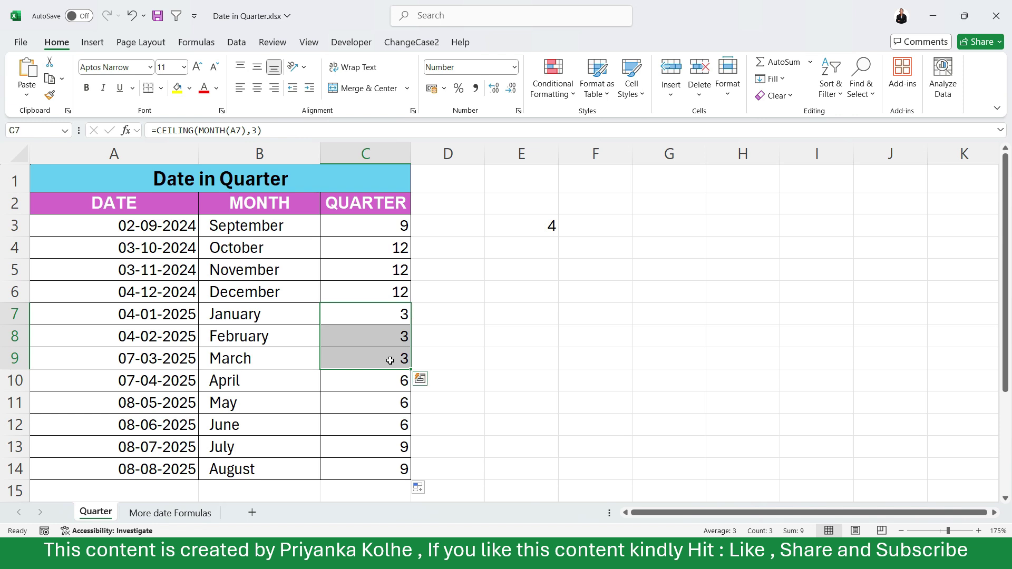
Step: Divide the C3 formula's result by 3, making it =CEILING(MONTH(A3),3)/3
{"action": "left_click", "coordinate": [368, 217]}
{"action": "double_click", "coordinate": [369, 217]}
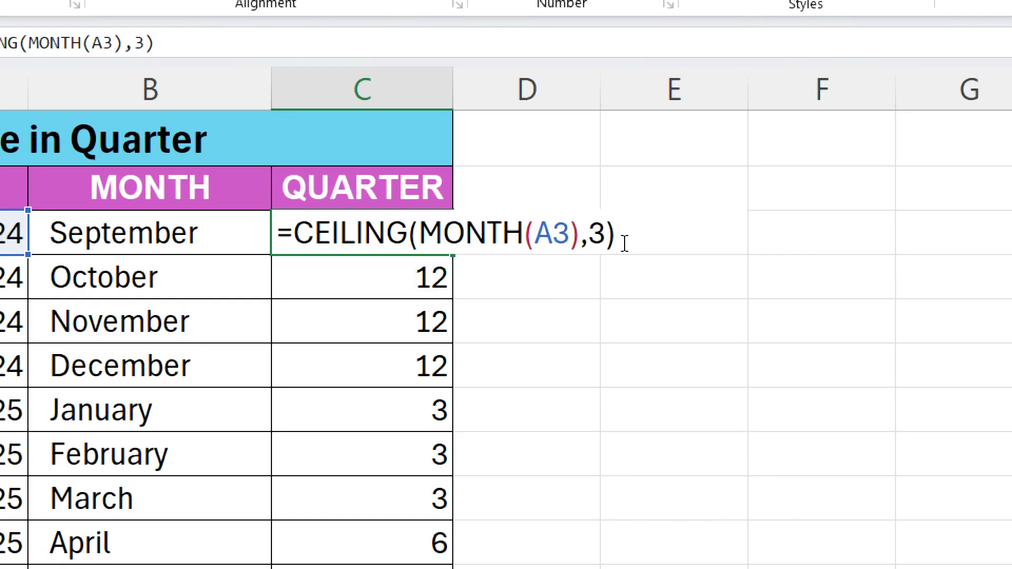
{"action": "type", "text": "/3"}
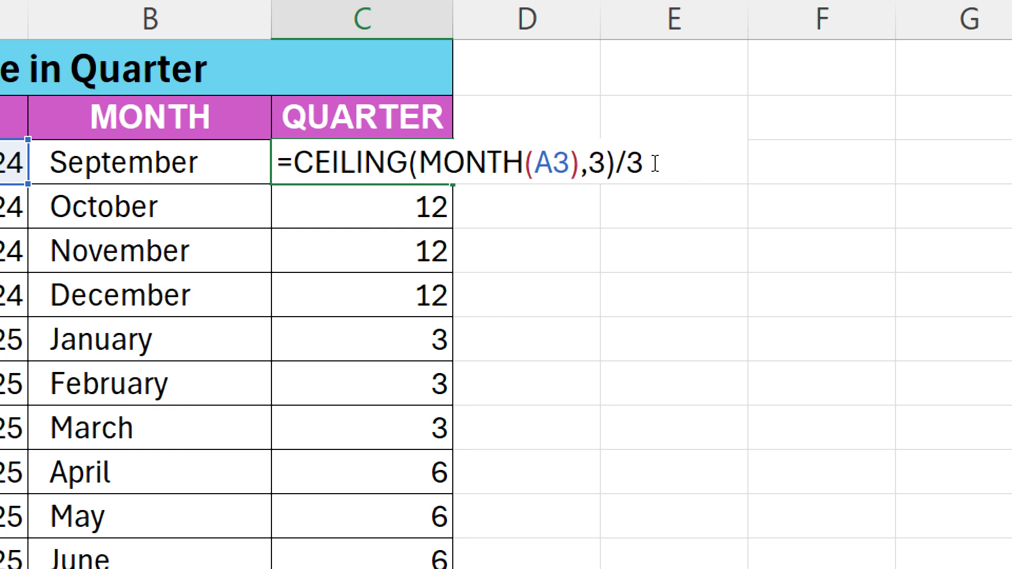
{"action": "key", "text": "Return"}
Step: Fill the completed quarter formula from C3 down to C14 and check the quarters in the February and May rows
{"action": "left_click", "coordinate": [400, 162]}
{"action": "double_click", "coordinate": [455, 183]}
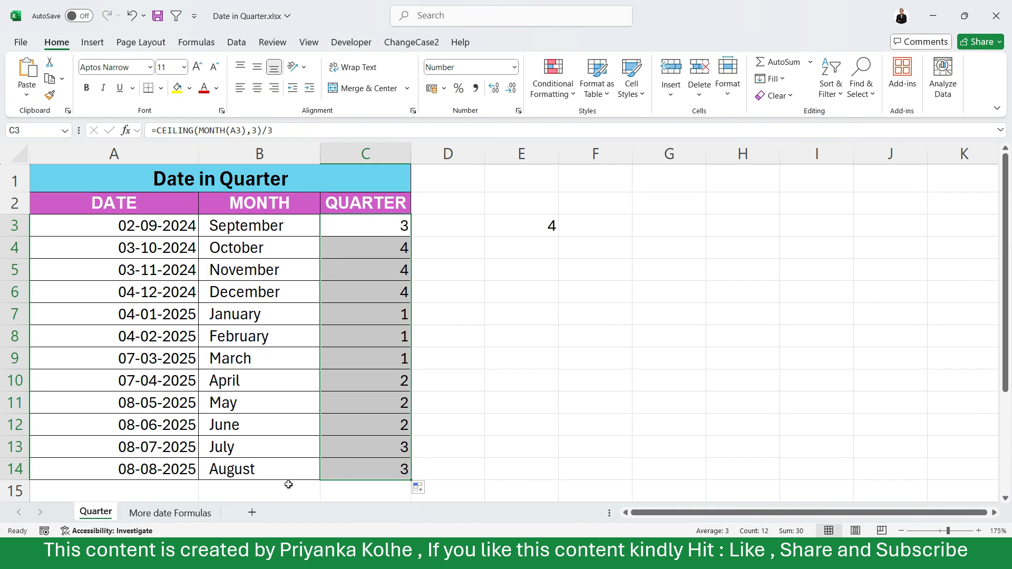
{"action": "left_click", "coordinate": [369, 336]}
{"action": "left_click", "coordinate": [395, 402]}
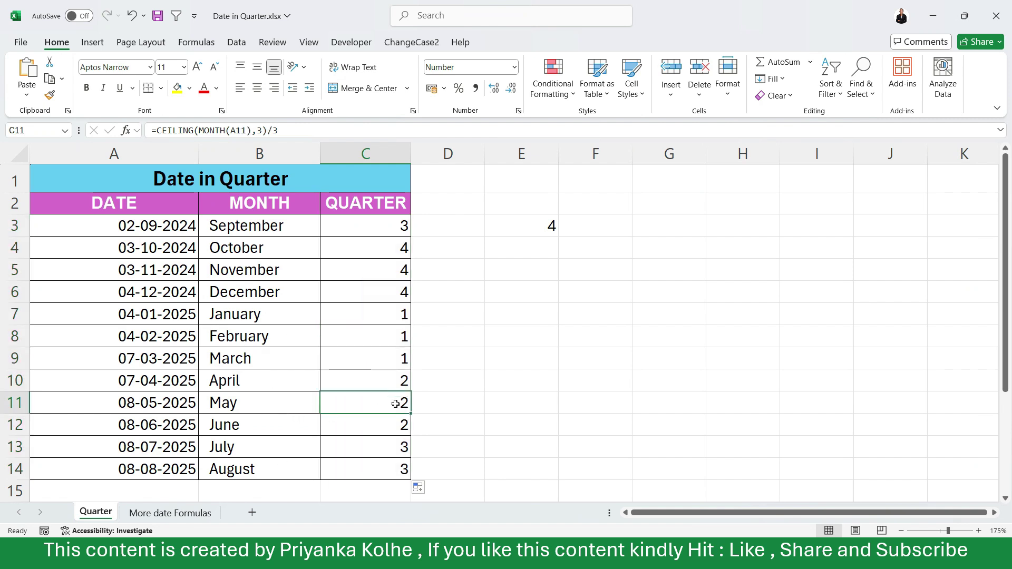